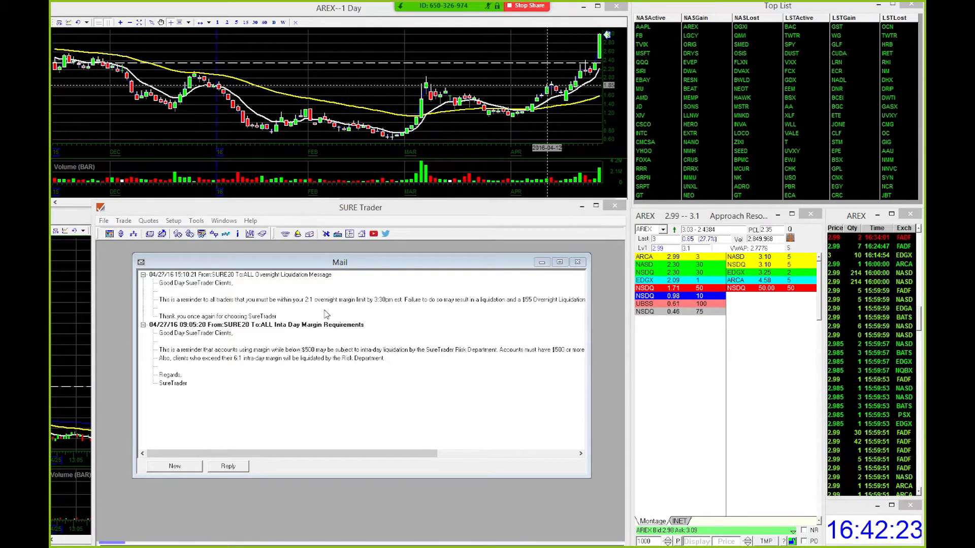
Step: Add a new item in the hotkey configuration and assign the F2 key to it
left_click(337, 235)
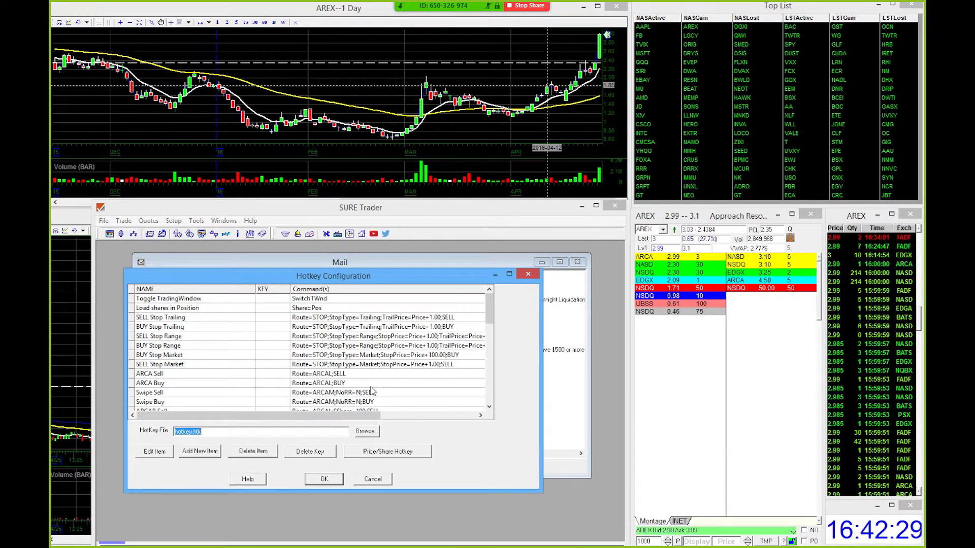
left_click(200, 453)
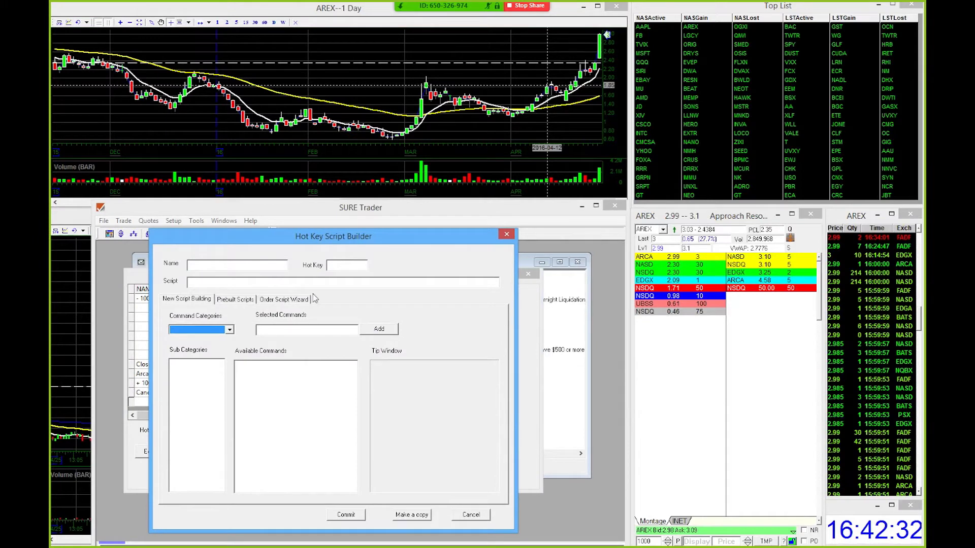
left_click(340, 265)
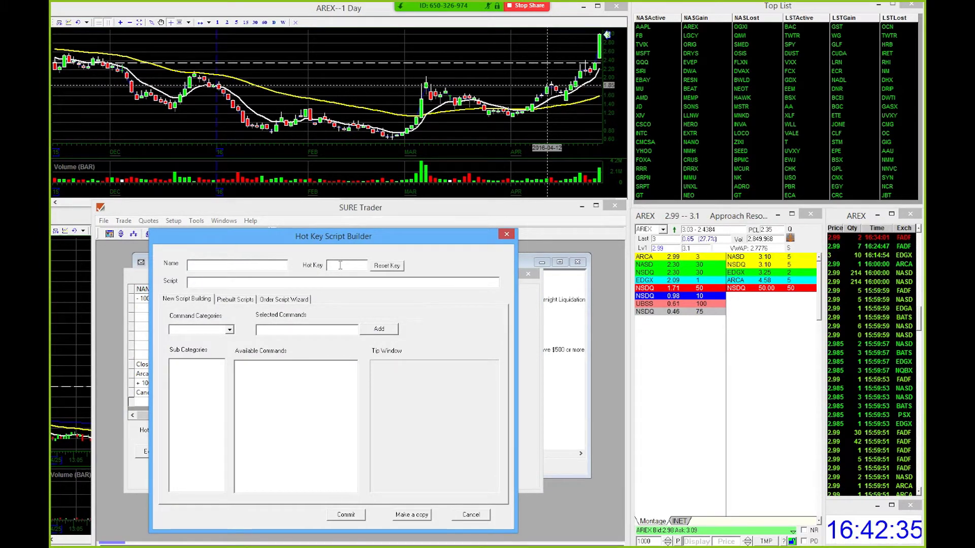
key("F2")
key("F2")
left_click(395, 405)
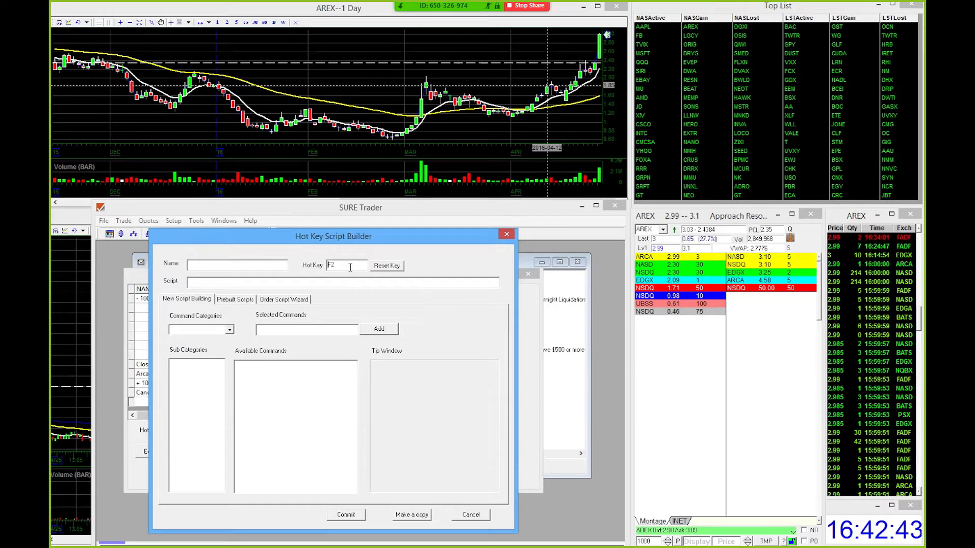
Step: In the order script wizard, set the F2 order's side to BUY and its share quantity to 100
left_click(285, 301)
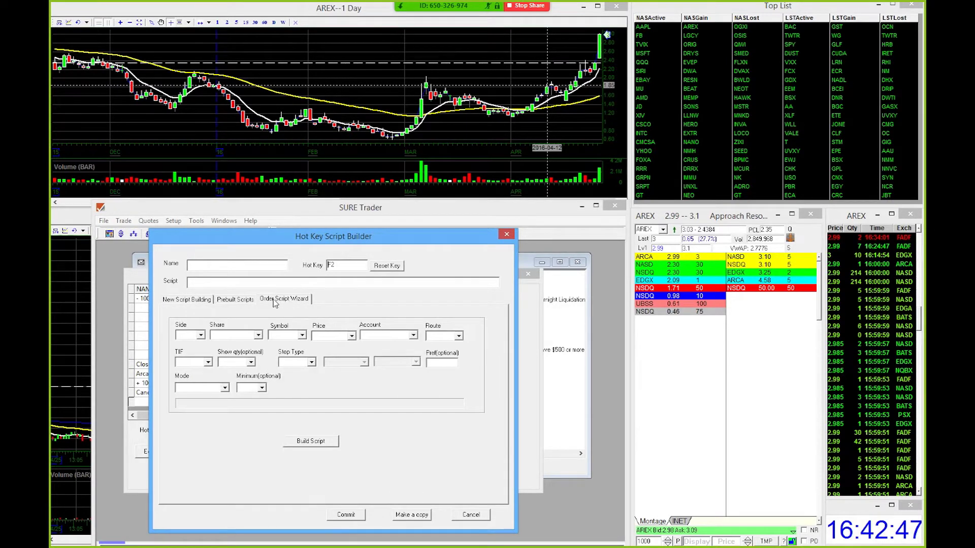
left_click(200, 335)
left_click(193, 344)
left_click(226, 336)
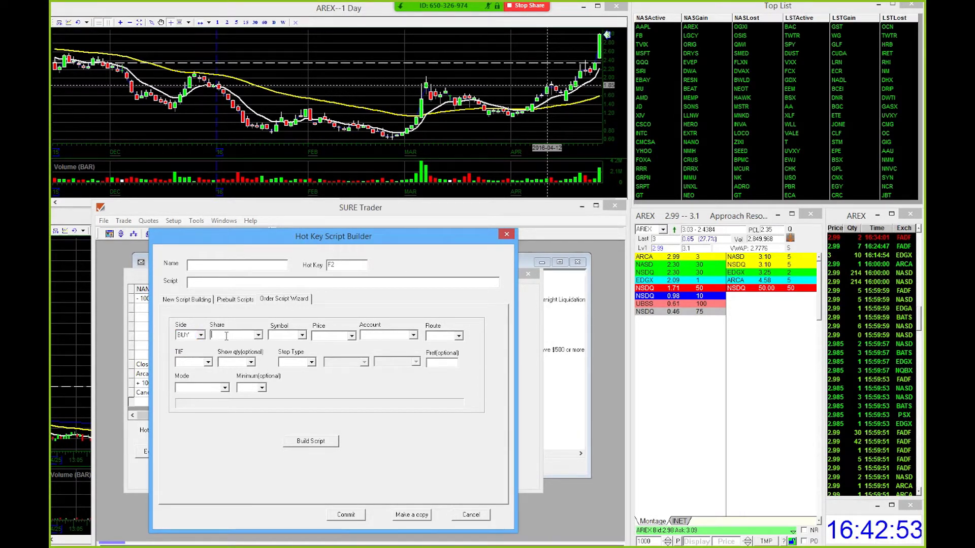
type("100")
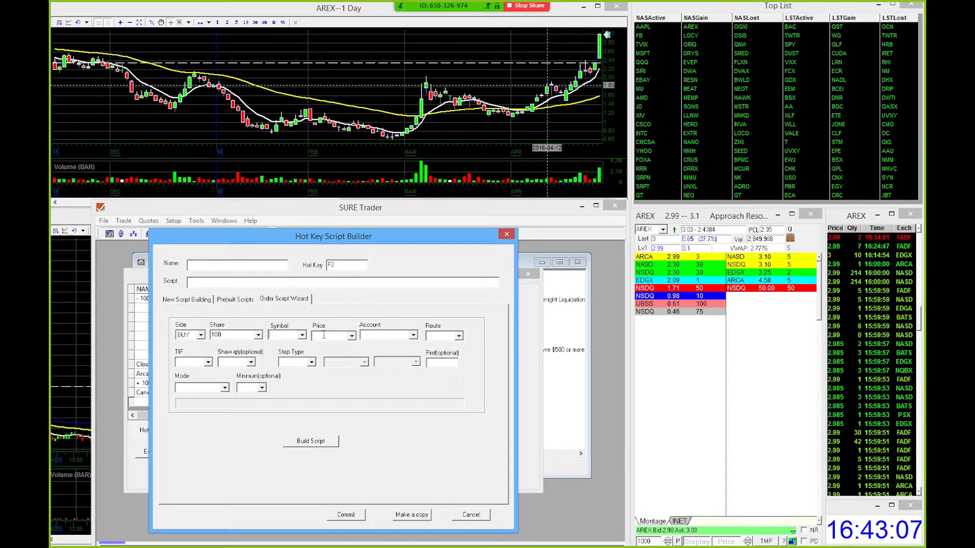
Step: Set the F2 buy order's price to Bid and its route to LIMIT
left_click(352, 336)
left_click(352, 365)
left_click(325, 352)
left_click(458, 336)
left_click(437, 345)
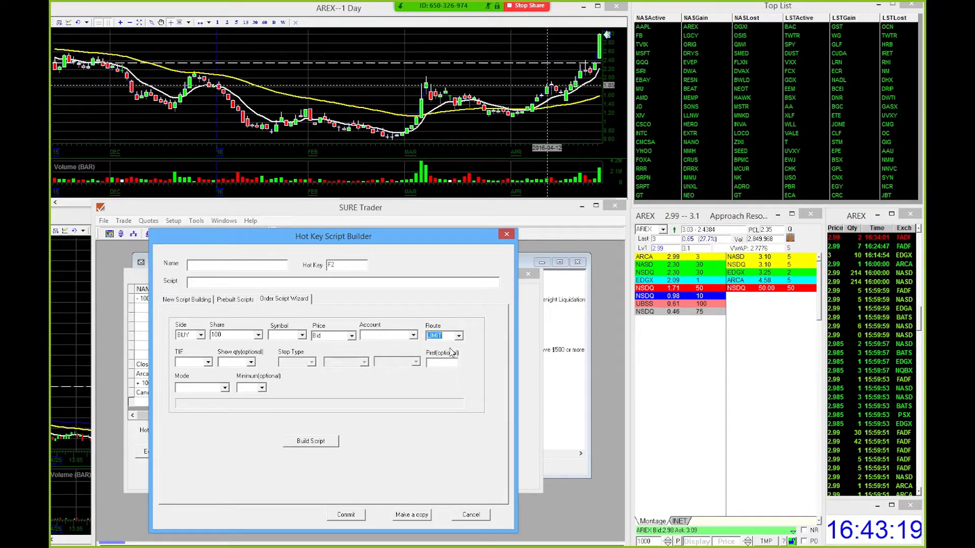
Step: Set the buy order's TIF to DAY+ and mode to Load, and build and commit the script
left_click(184, 362)
left_click(209, 362)
left_click(209, 379)
left_click(229, 362)
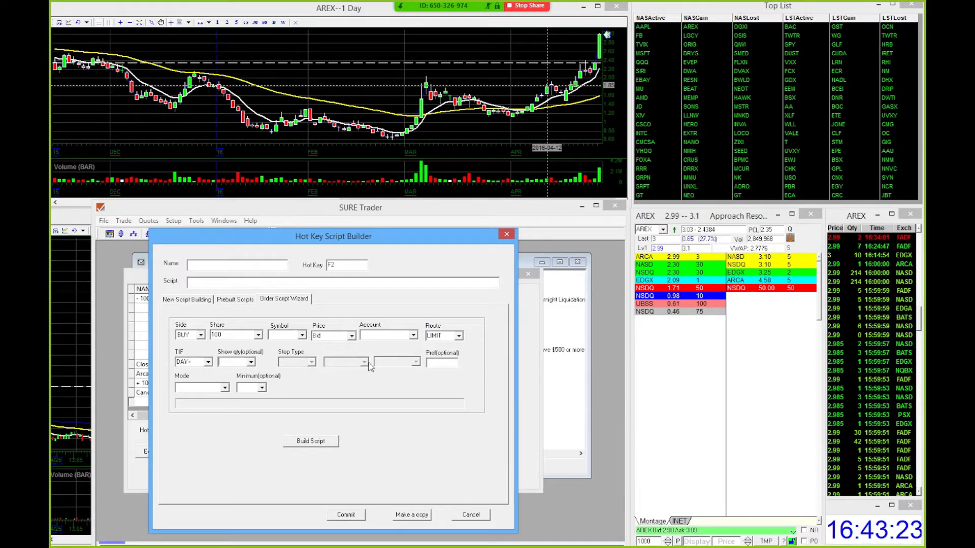
left_click(198, 387)
left_click(198, 404)
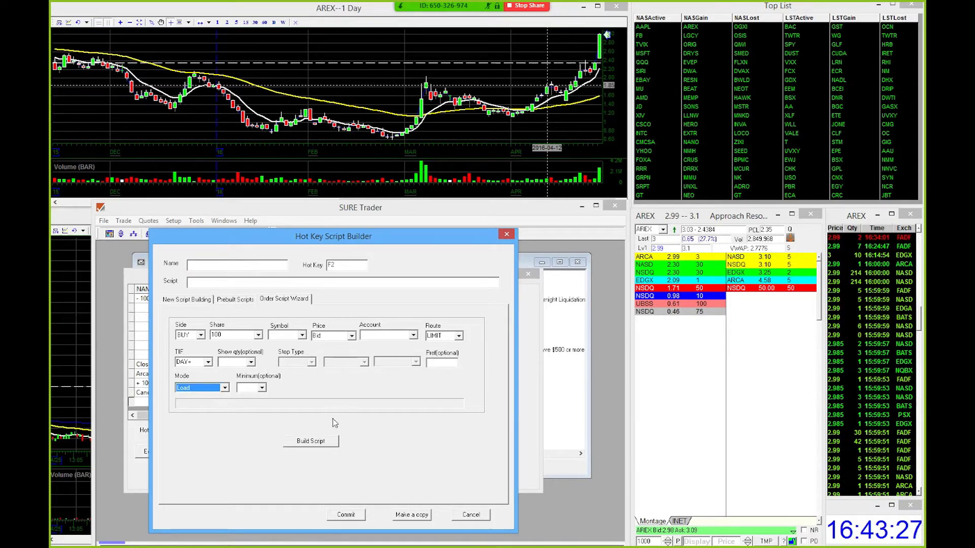
left_click(310, 441)
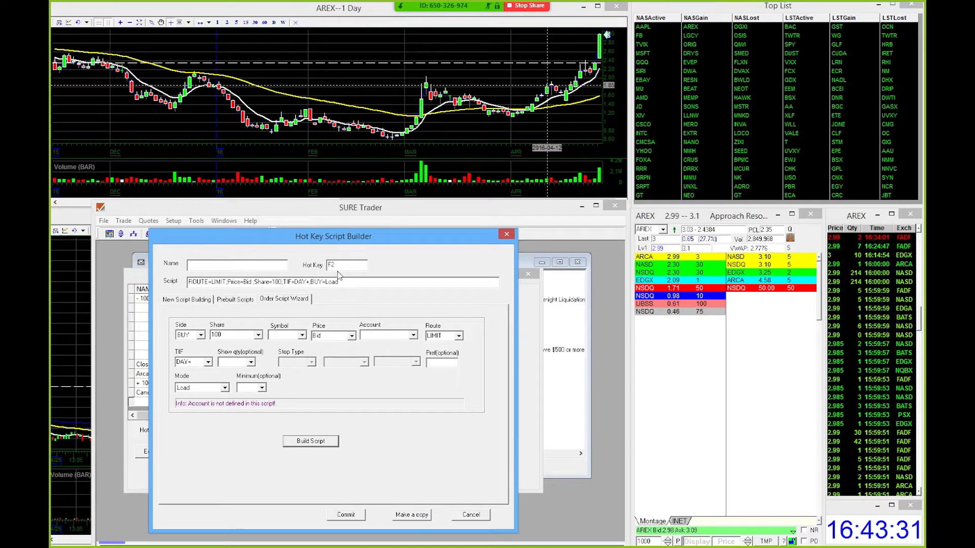
left_click(340, 517)
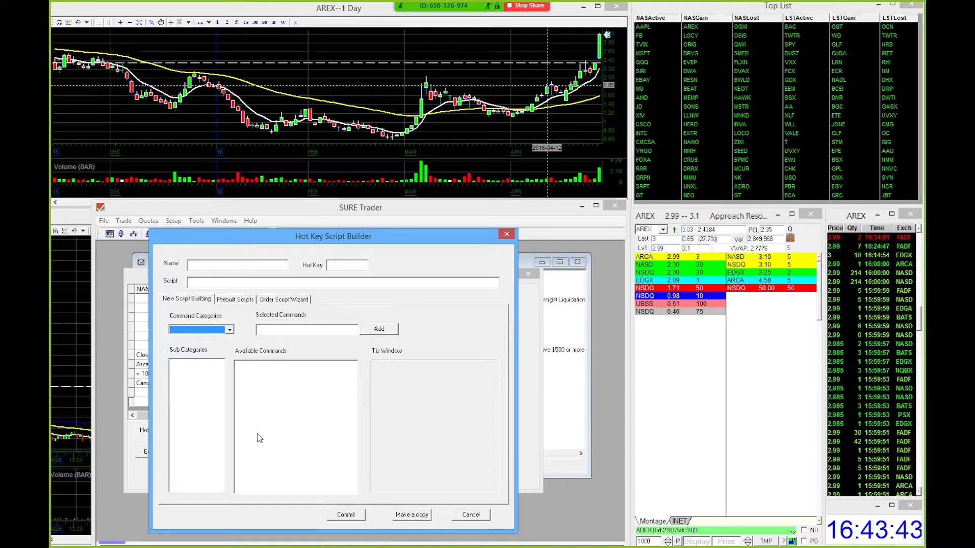
Step: Assign F11 to another new hotkey and set its order wizard side to SELL with 100 shares
left_click(356, 261)
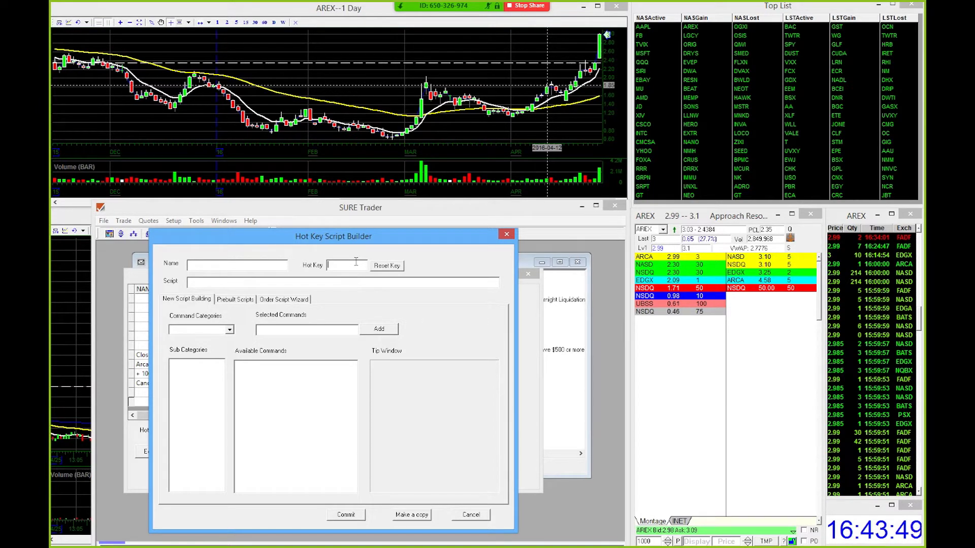
left_click(292, 299)
left_click(187, 337)
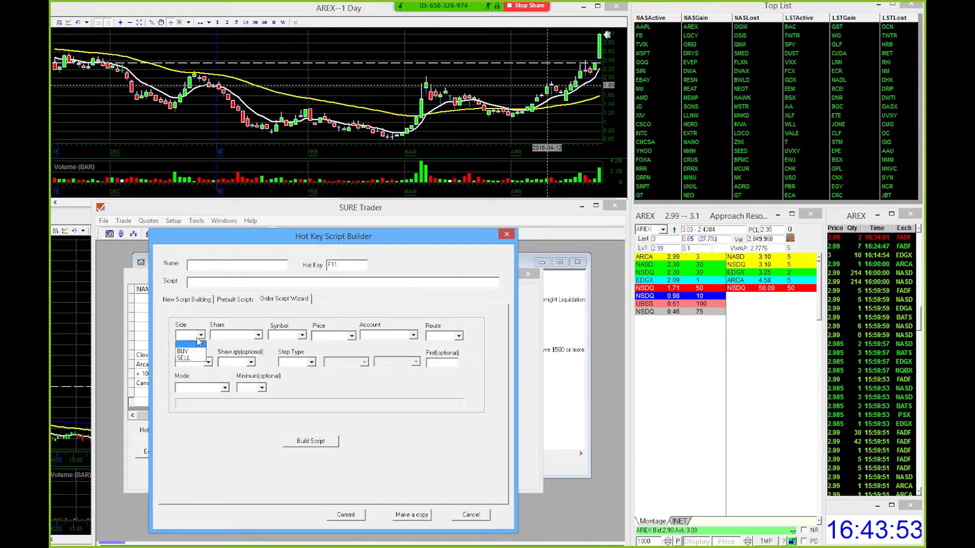
left_click(192, 358)
left_click(220, 336)
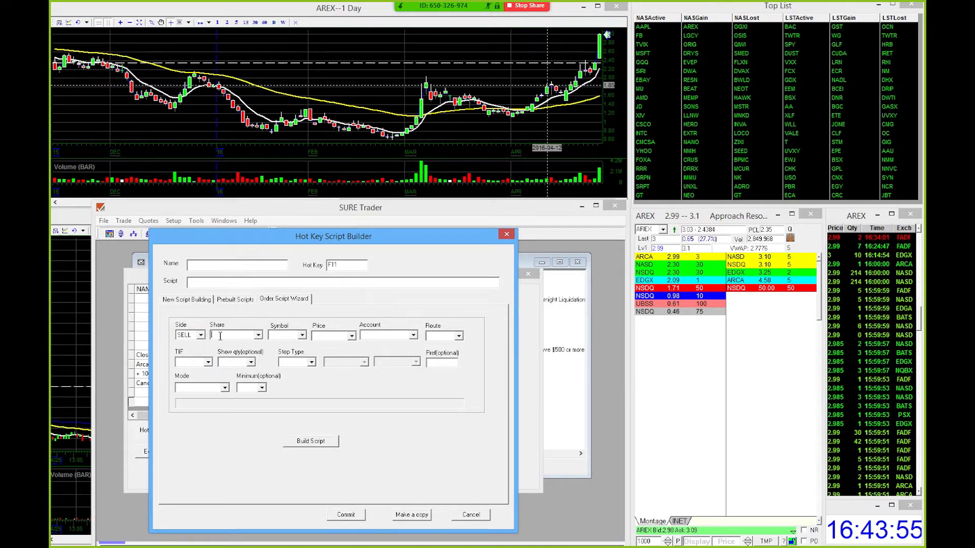
type("100")
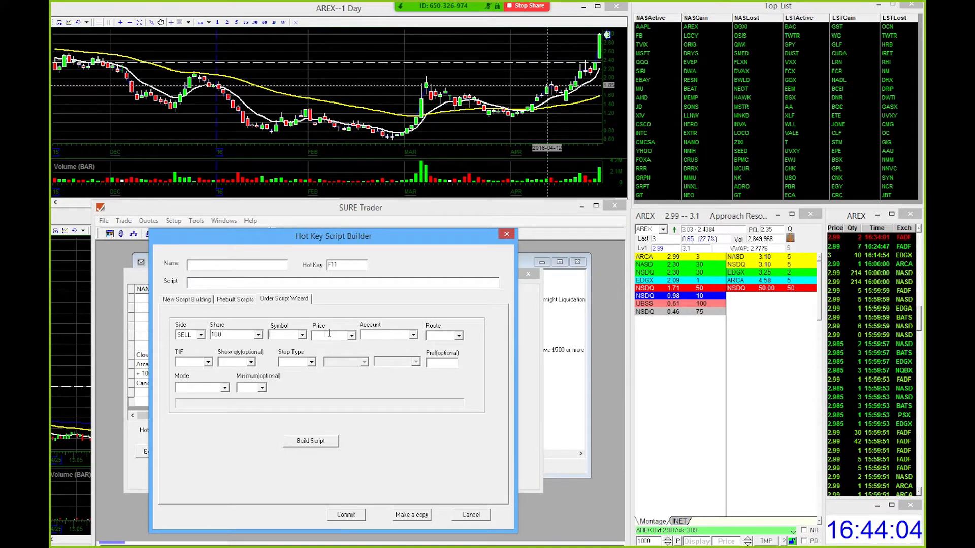
Step: Set the F11 sell order's price to Ask and its route to LIMIT
left_click(351, 336)
left_click(348, 353)
left_click(393, 336)
left_click(459, 335)
left_click(436, 347)
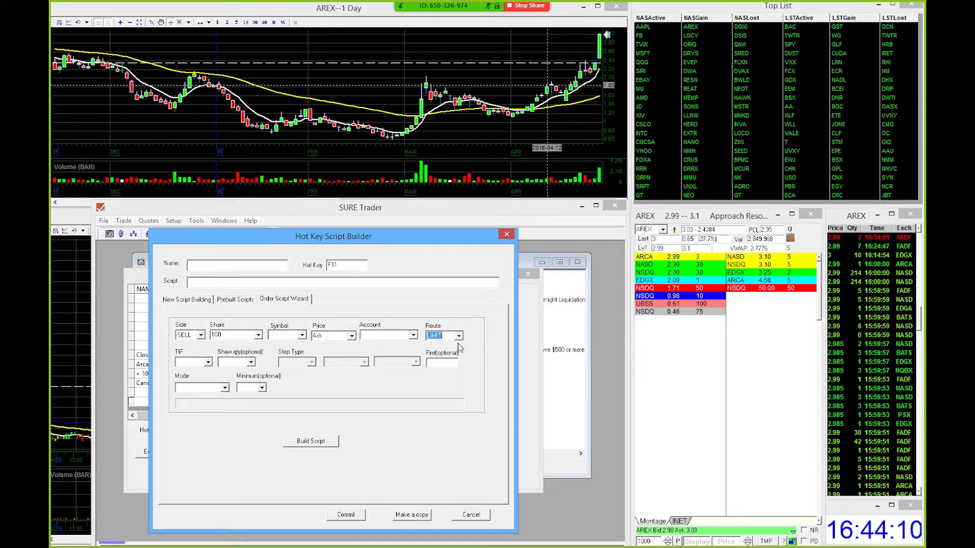
Step: Set the sell order's TIF to DAY+ and mode to Load, and build the script
left_click(208, 362)
left_click(208, 375)
left_click(236, 362)
left_click(185, 388)
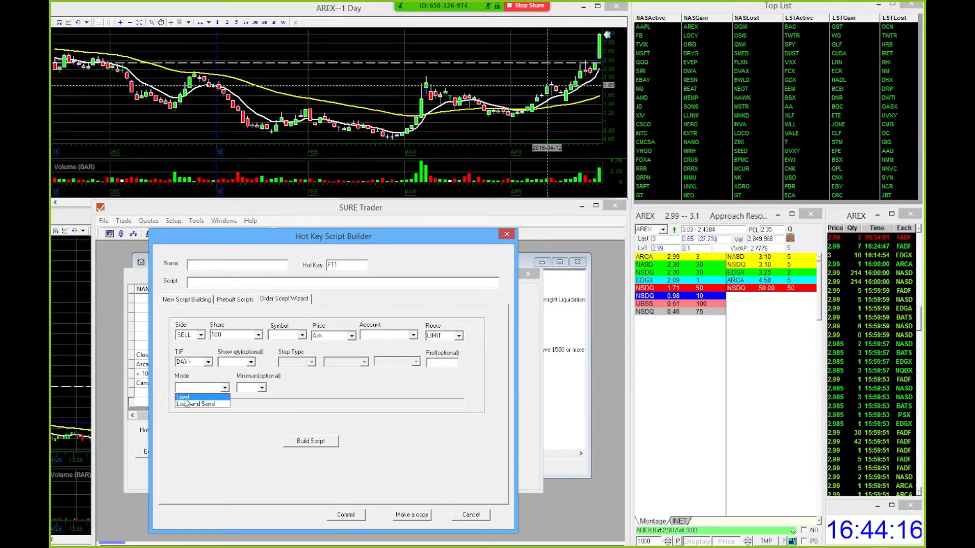
left_click(185, 399)
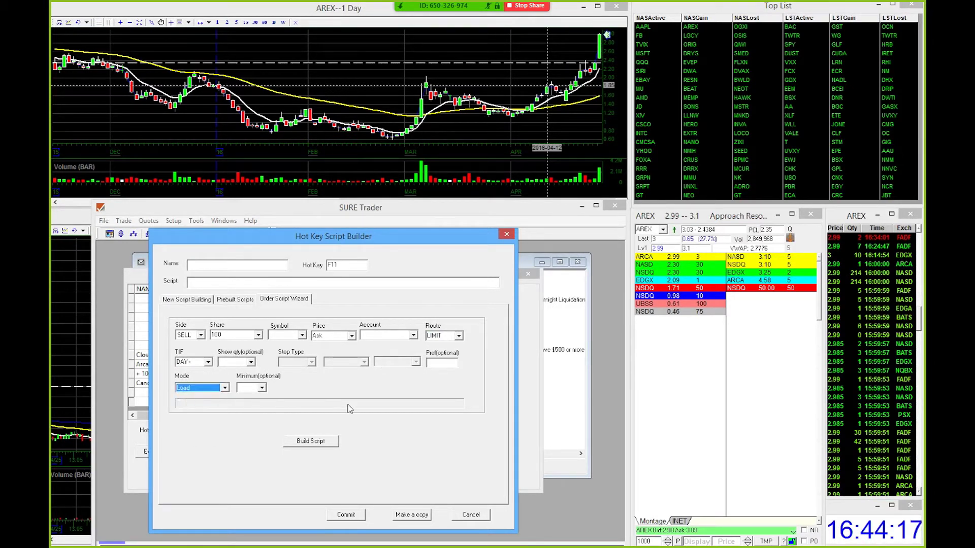
left_click(332, 442)
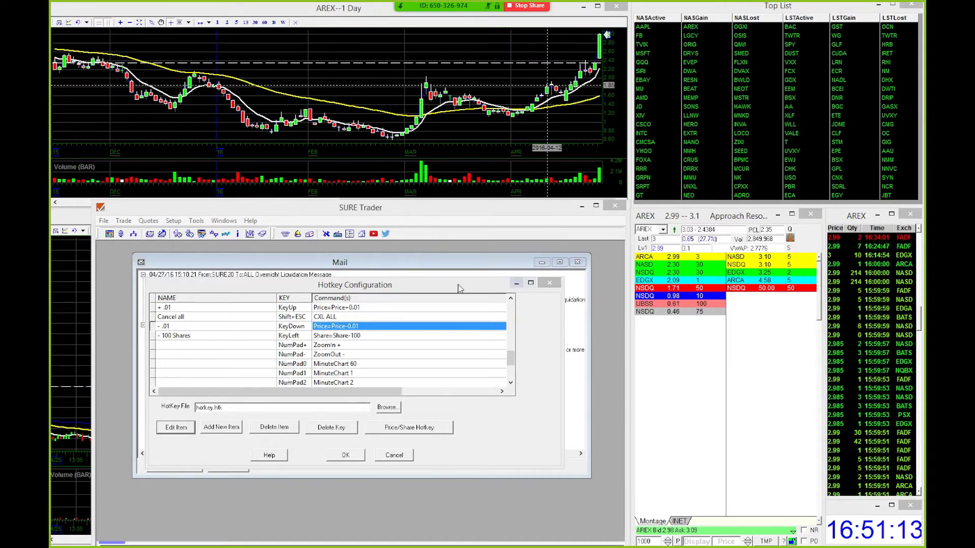
Step: Open the "+ .01" price hotkey for editing, examine its key and script, and close it without saving
left_click(390, 289)
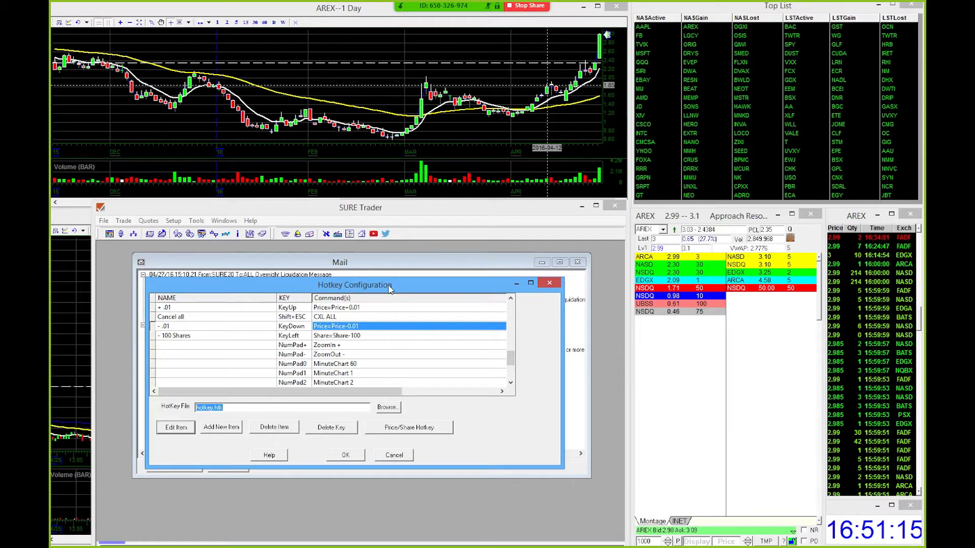
left_click(172, 308)
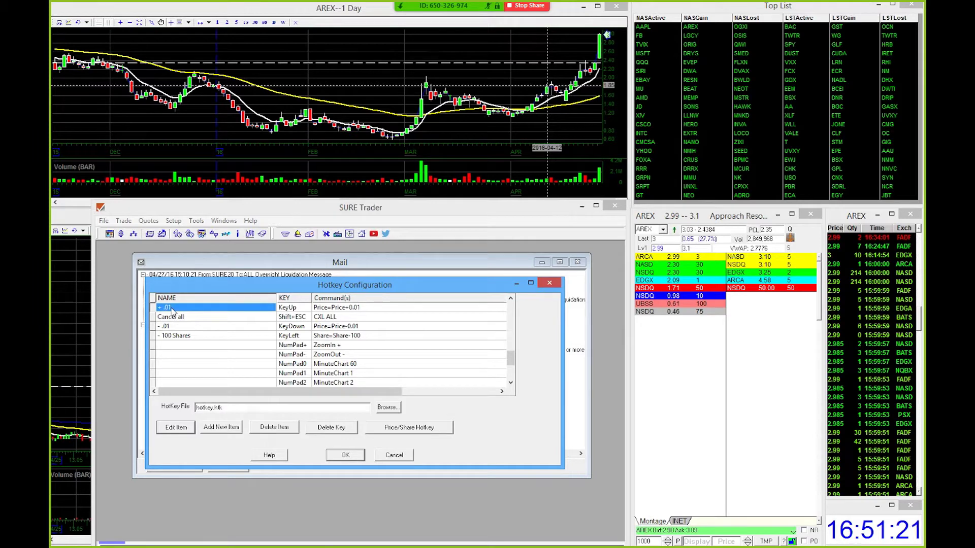
left_click(378, 310)
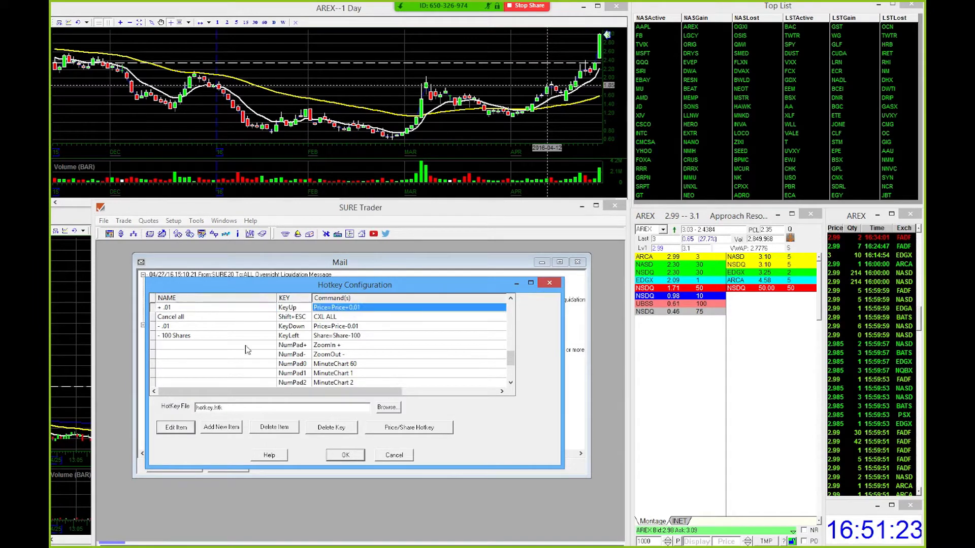
left_click(178, 428)
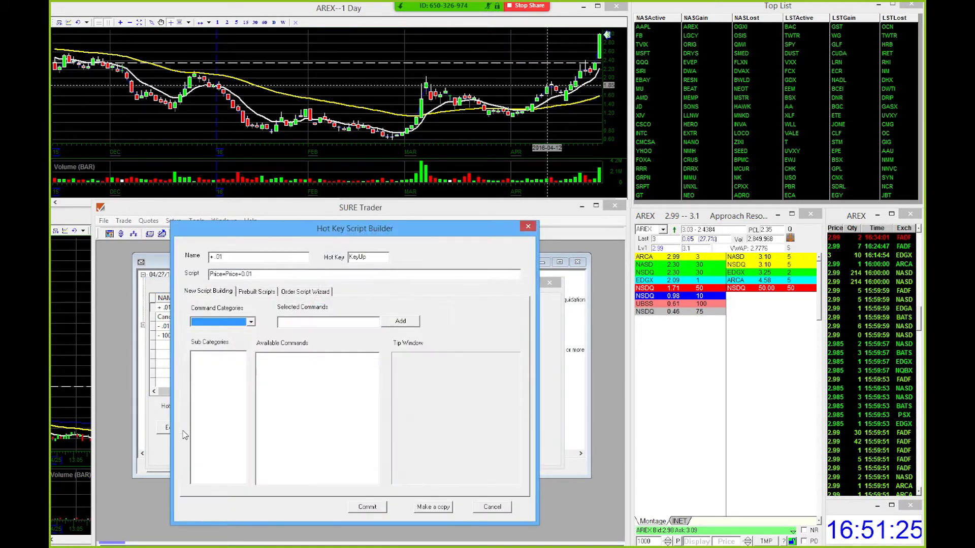
left_click(373, 256)
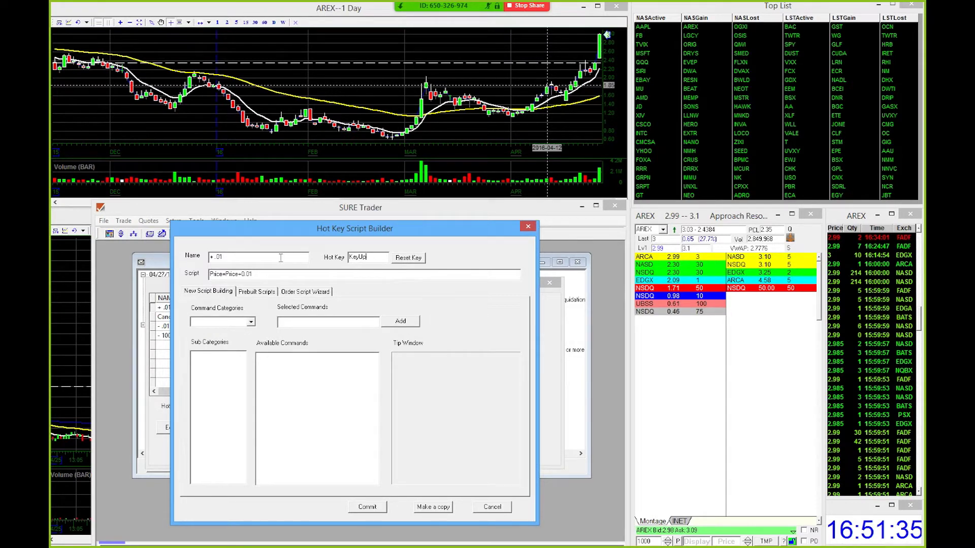
left_click(507, 510)
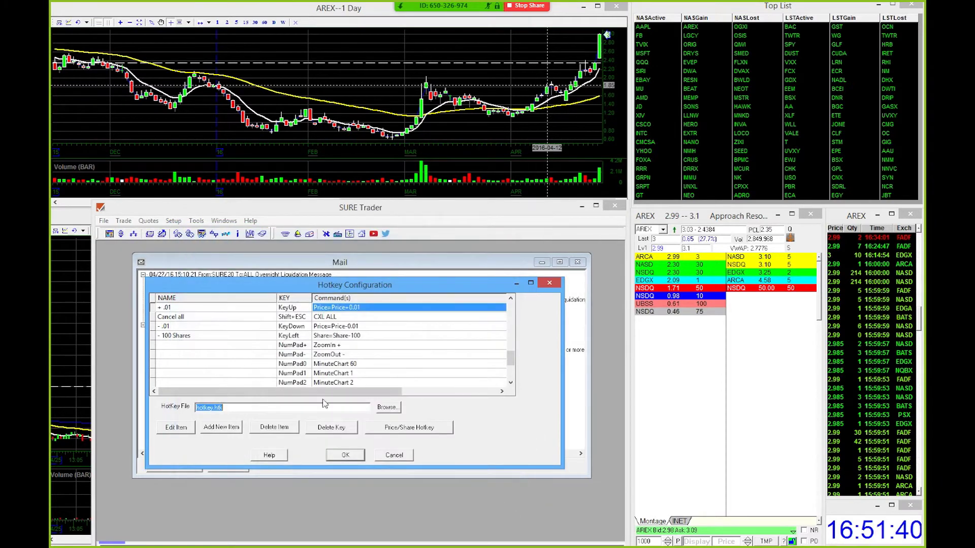
Step: Examine the key and script of the "- .01" price hotkey, and open the "Cancel Last" hotkey for review
left_click(223, 326)
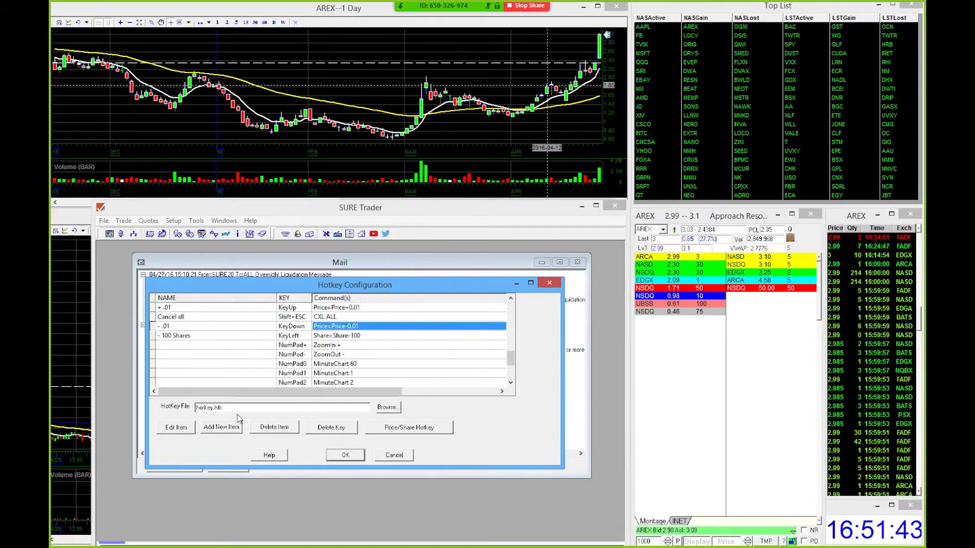
left_click(165, 429)
left_click(382, 257)
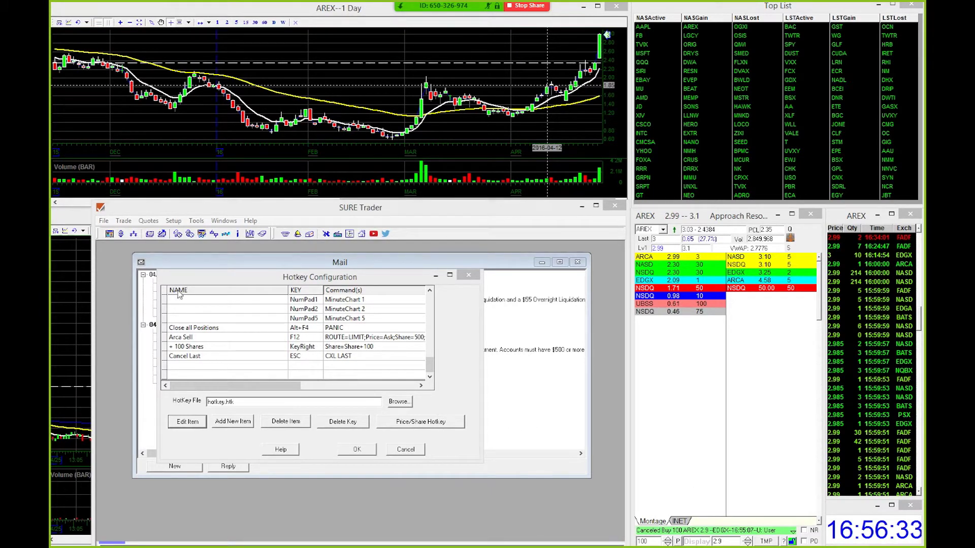
left_click(189, 355)
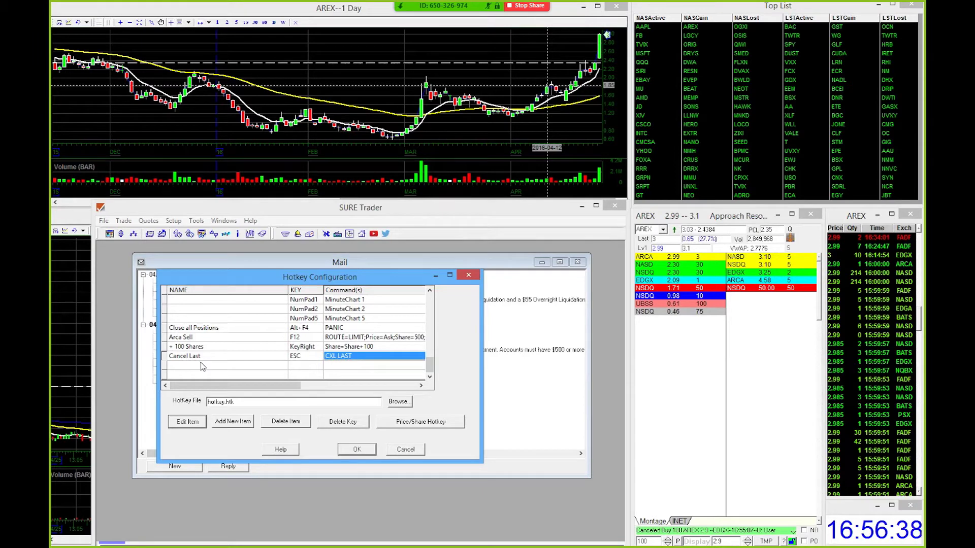
left_click(199, 423)
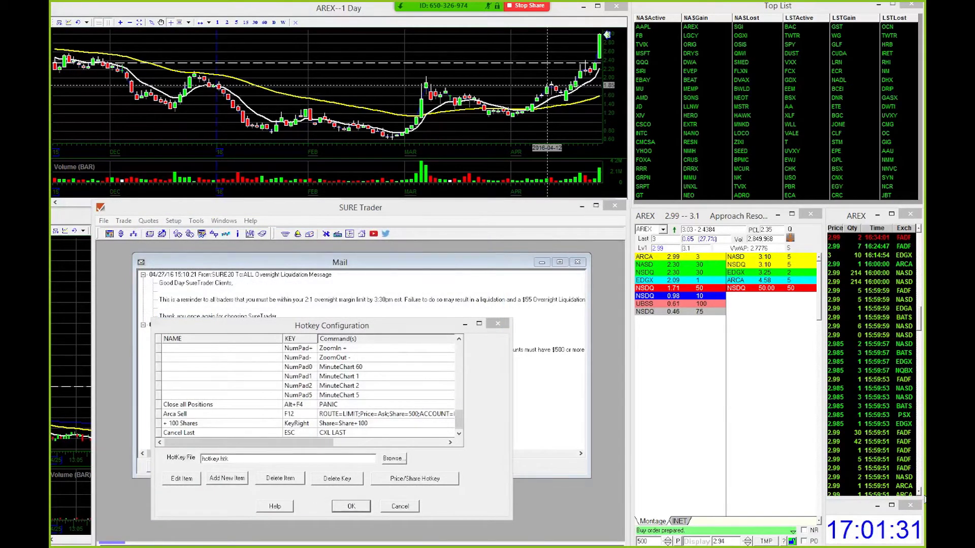
Step: Examine the "+ 100 Shares" hotkey's key and order wizard settings, and close it without saving
left_click(181, 427)
left_click(351, 427)
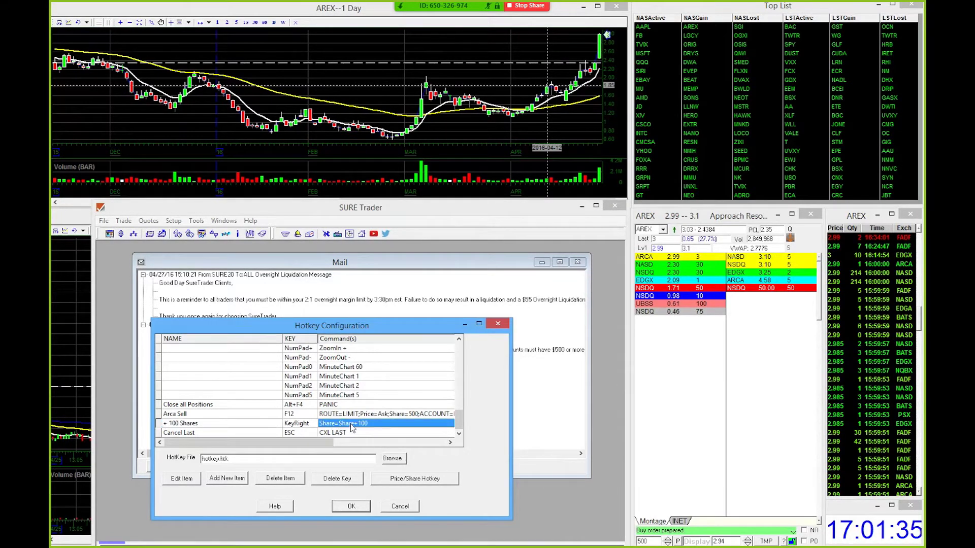
left_click(177, 478)
left_click(277, 316)
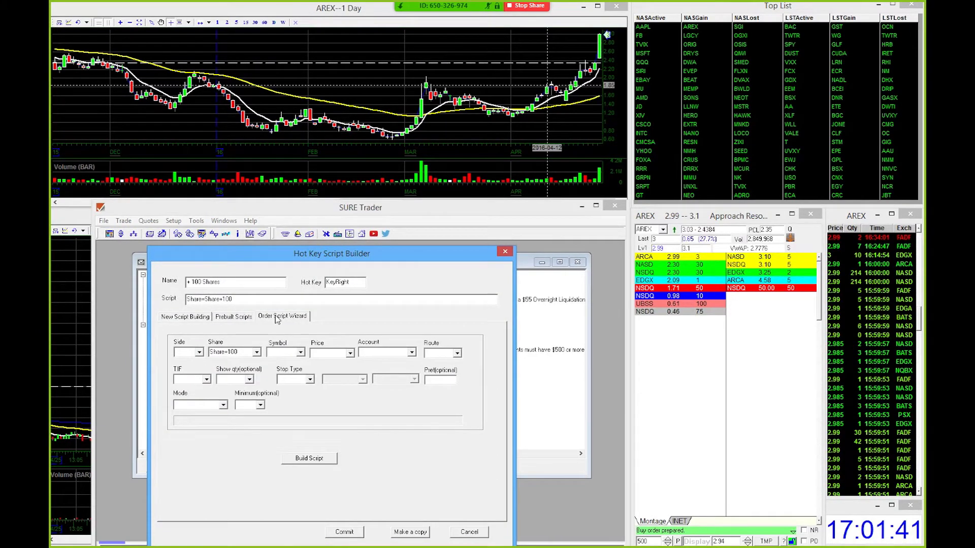
left_click(354, 283)
left_click(469, 532)
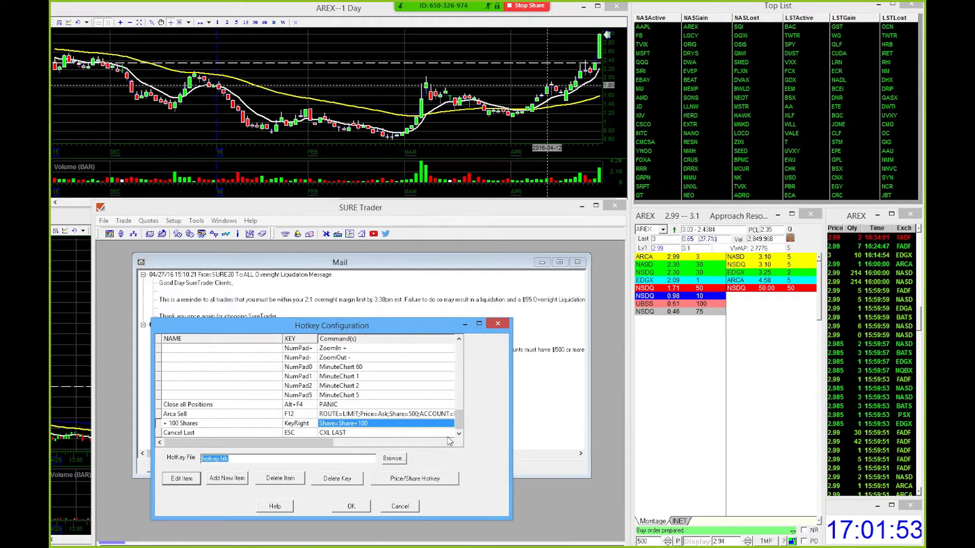
Step: Open the "- 100 Shares" hotkey for editing and examine its assigned key and script
left_click_drag(461, 429, 462, 408)
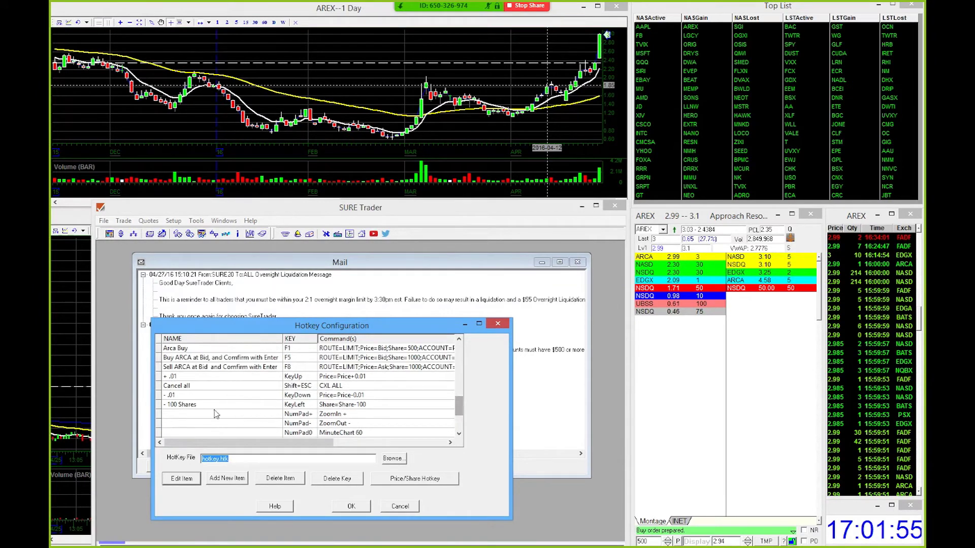
left_click(215, 405)
left_click(344, 406)
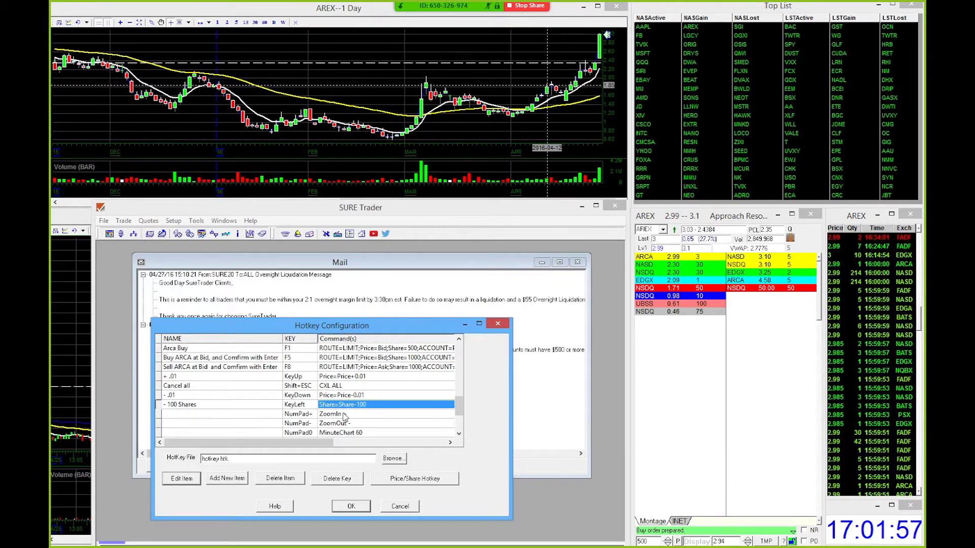
left_click(179, 480)
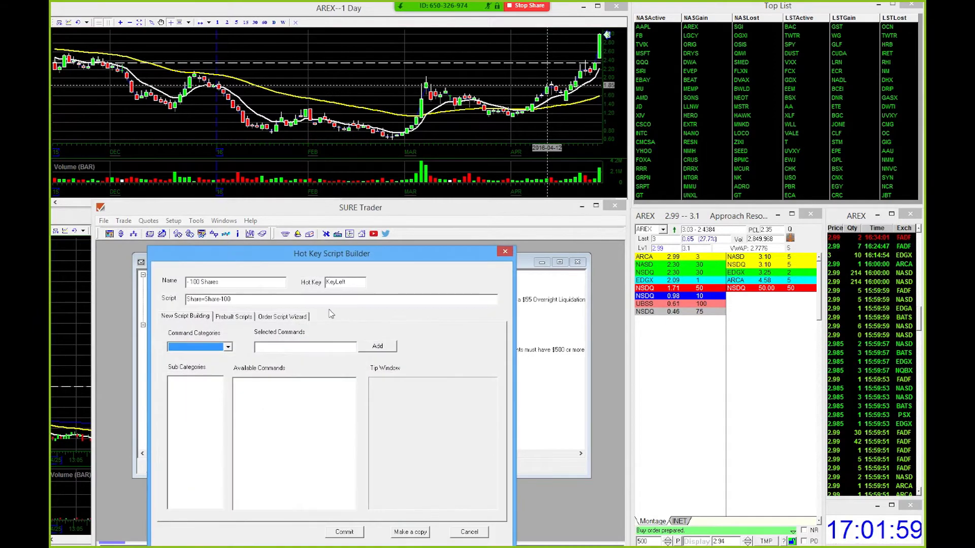
left_click(351, 283)
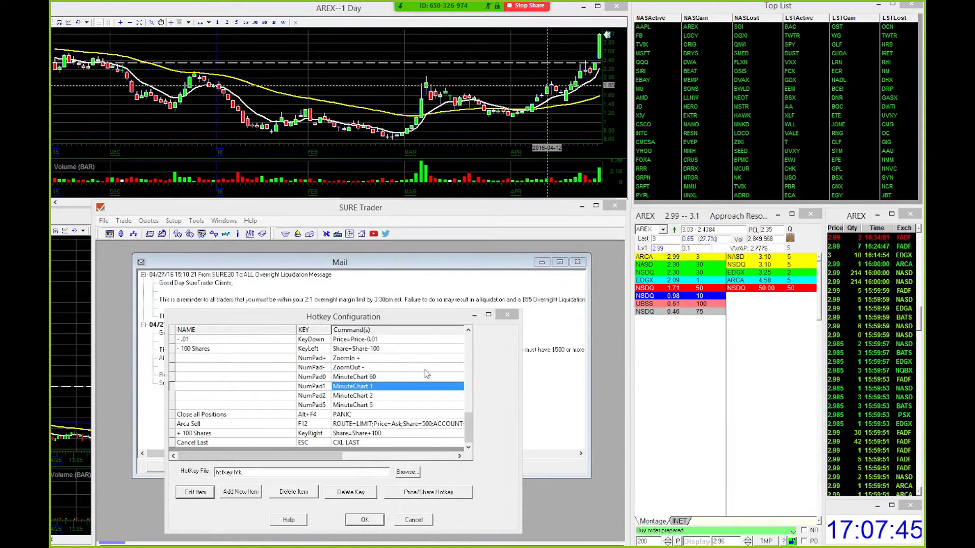
Step: Start a new hotkey item and give it the script "MinuteChart 1"
left_click(244, 492)
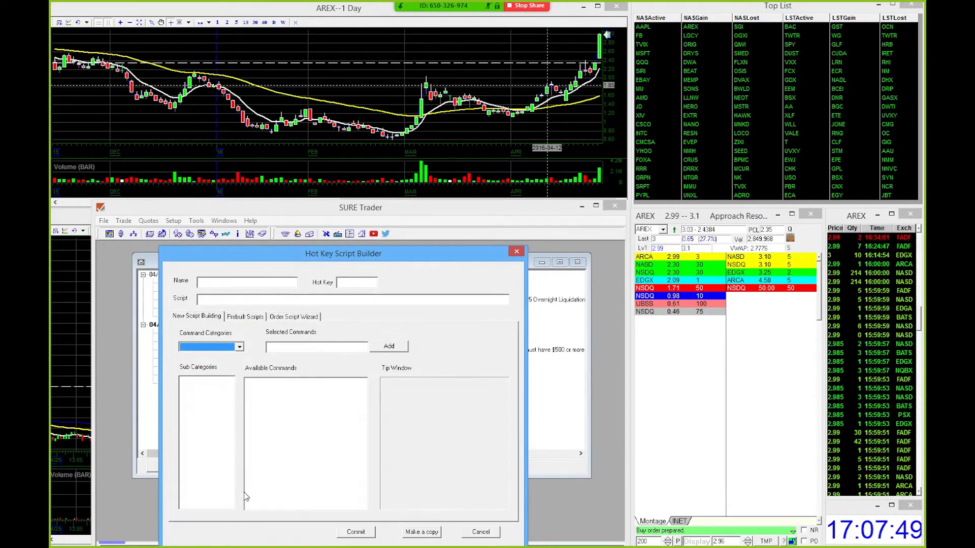
left_click(208, 319)
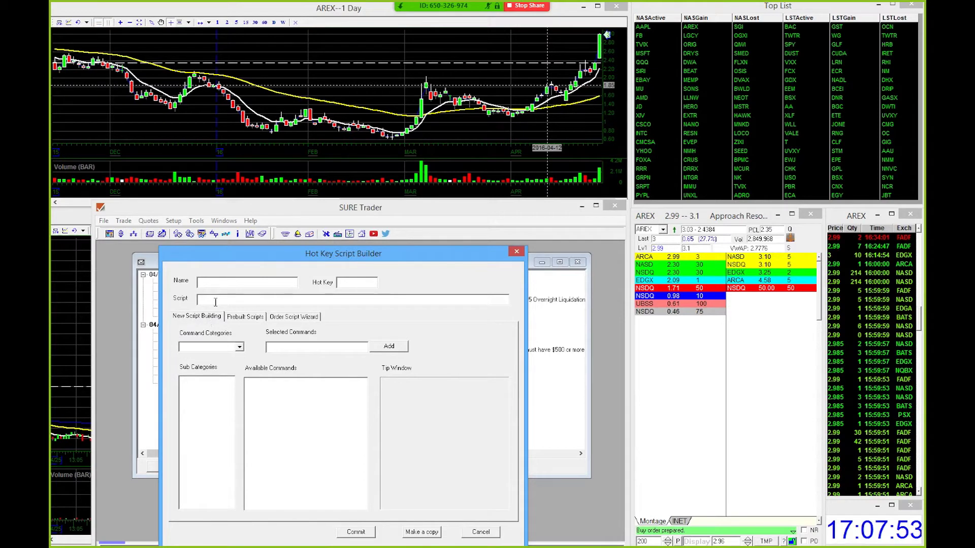
type("MinuteChart 1")
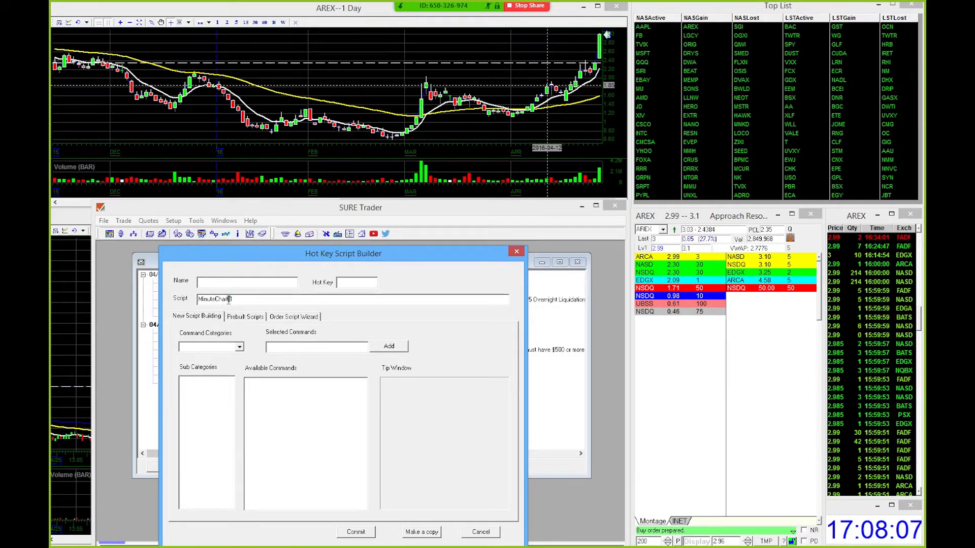
left_click_drag(243, 300, 188, 315)
left_click(278, 302)
Step: Try to assign F1 to the new MinuteChart 1 hotkey and commit the item
left_click(357, 284)
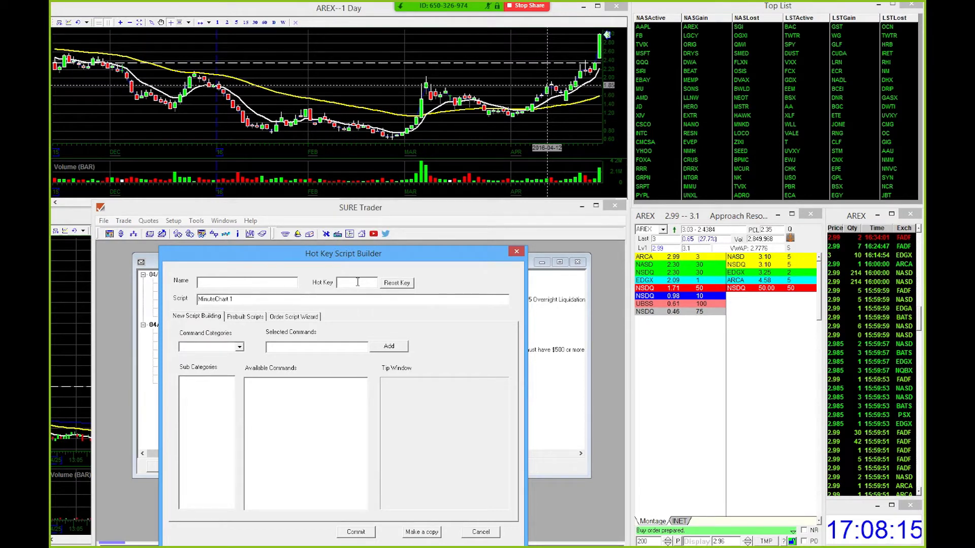
key("F1")
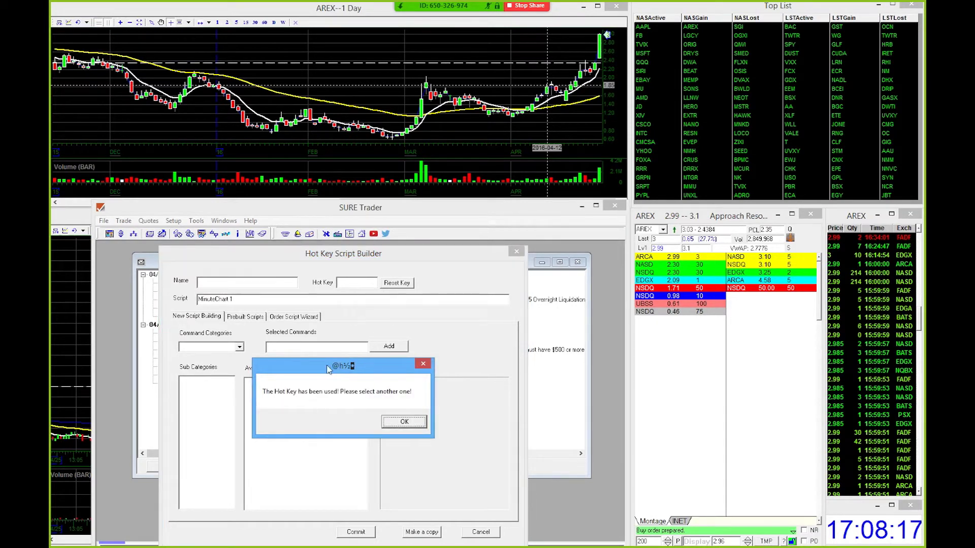
left_click(423, 363)
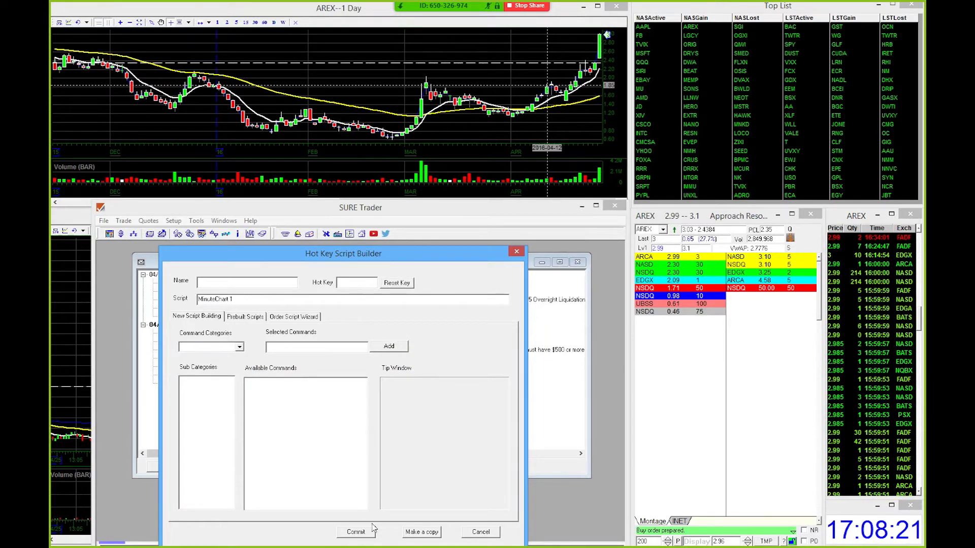
left_click(357, 532)
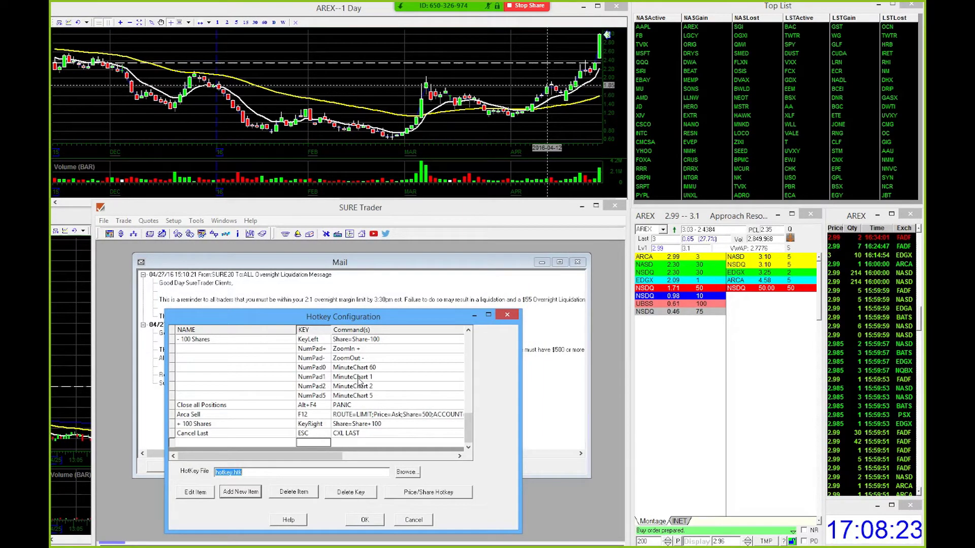
Step: Examine the key and script of the existing MinuteChart 1 and MinuteChart 2 hotkeys, closing each without saving
double_click(359, 379)
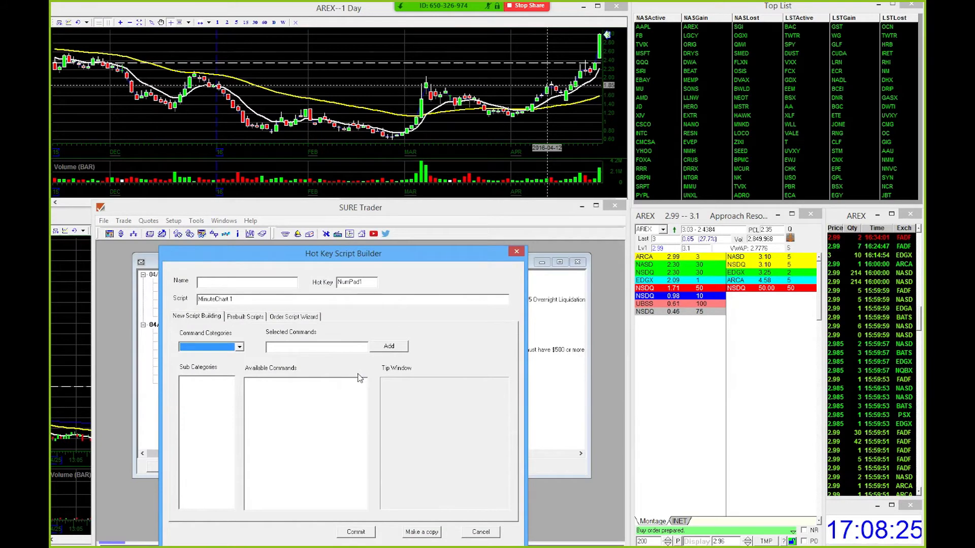
left_click(517, 252)
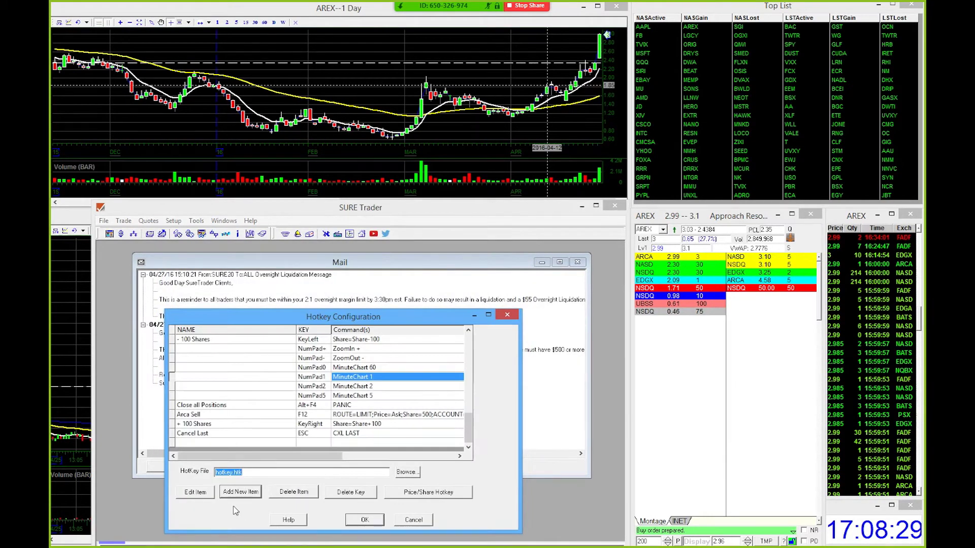
left_click(376, 388)
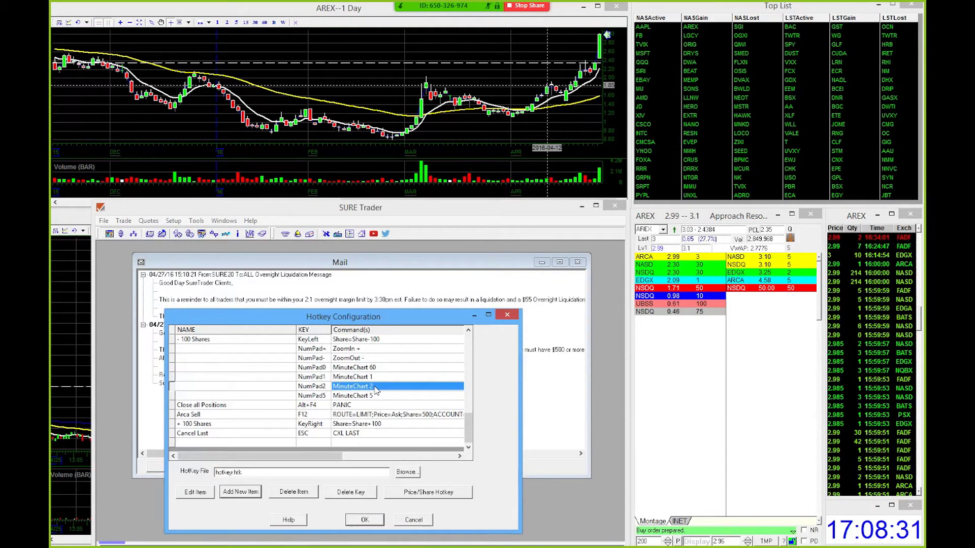
double_click(375, 388)
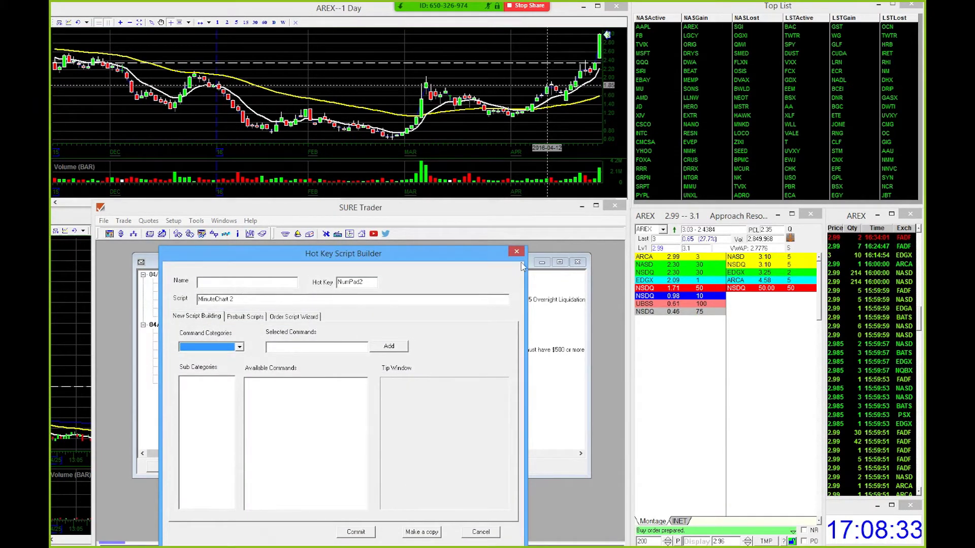
left_click(250, 301)
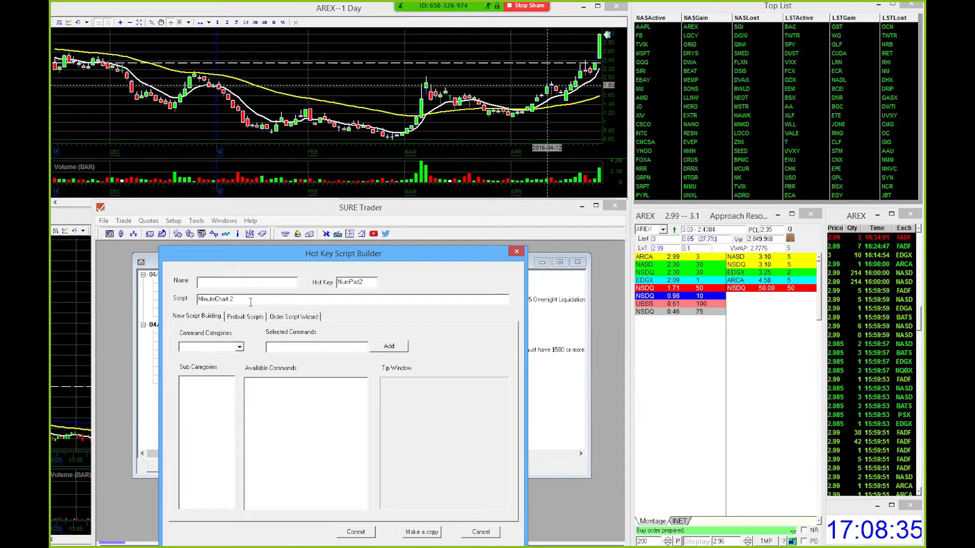
left_click(367, 284)
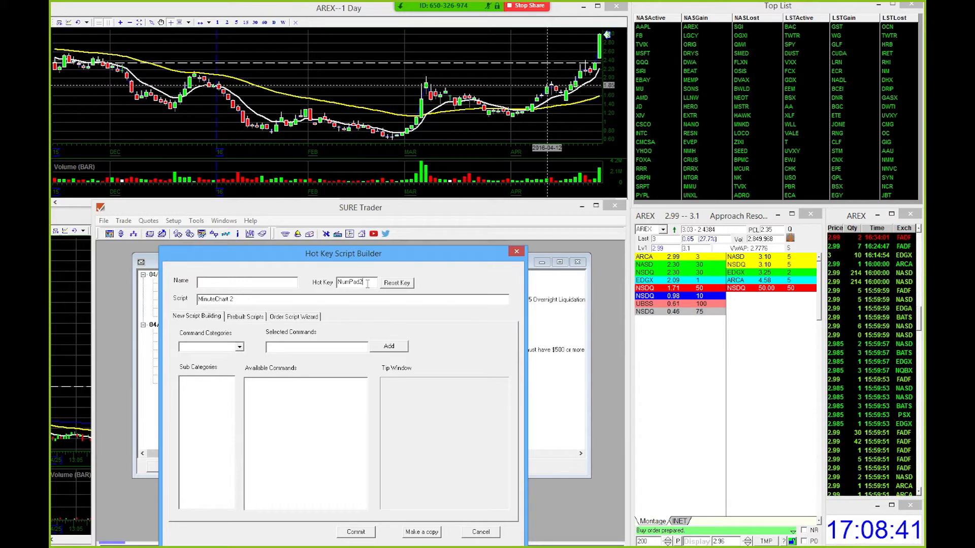
left_click(516, 252)
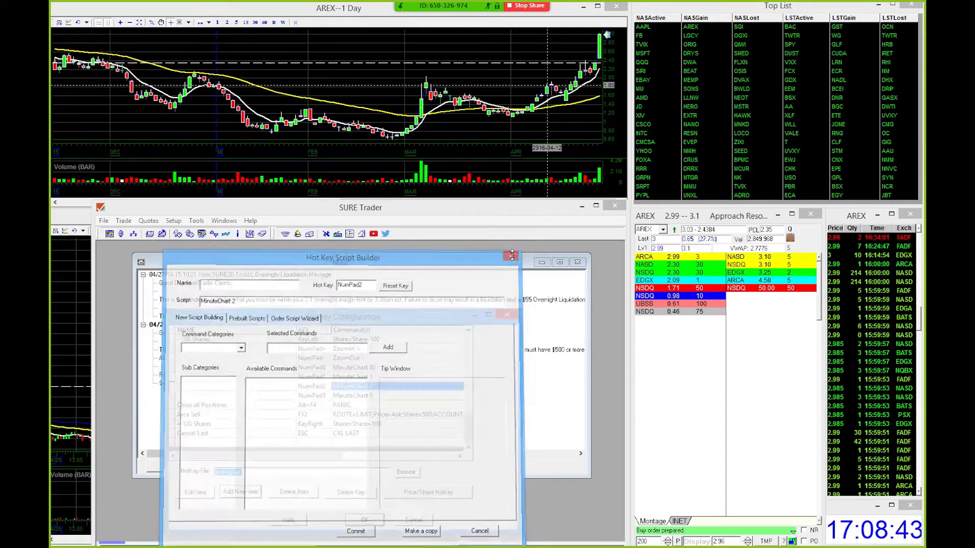
Step: Examine the key and script of the MinuteChart 5 hotkey and close it without saving
double_click(368, 400)
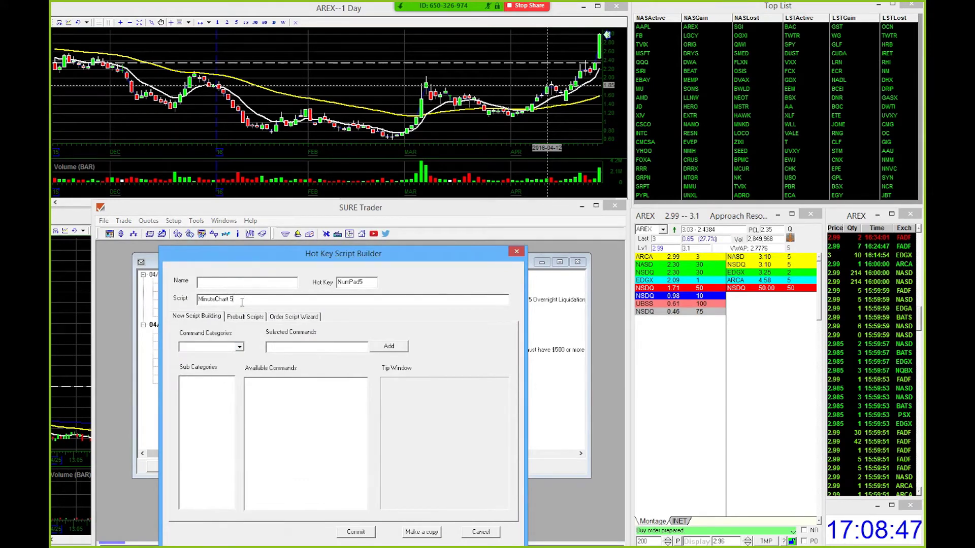
left_click(516, 251)
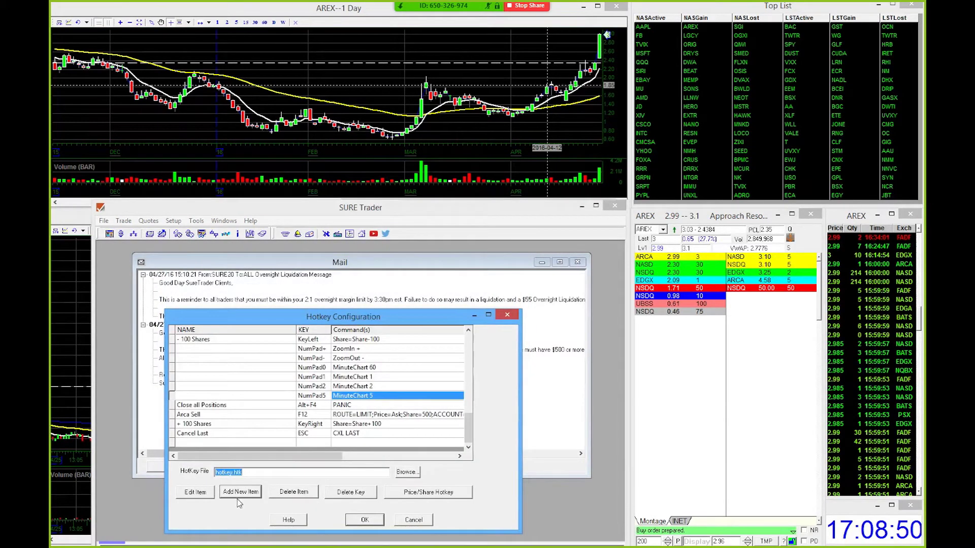
double_click(328, 396)
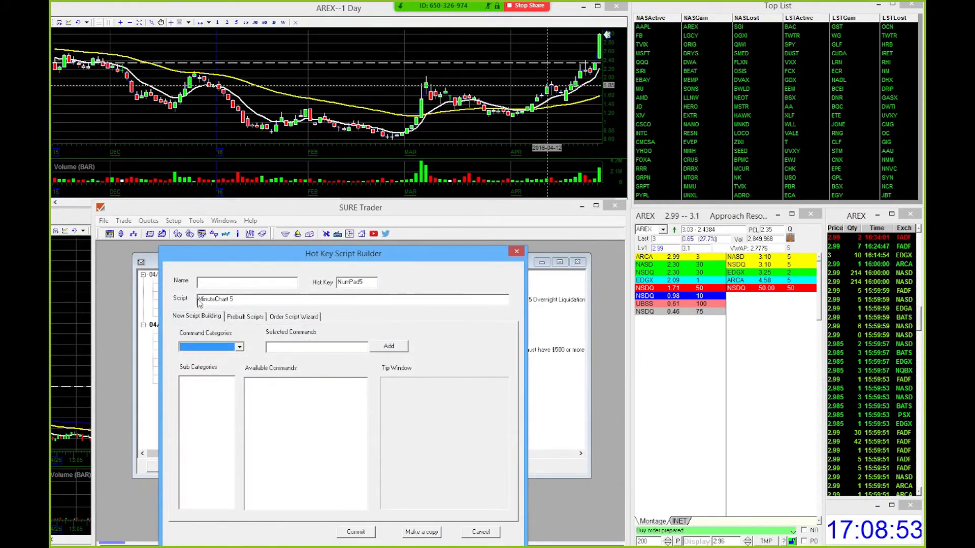
left_click(245, 300)
left_click(364, 282)
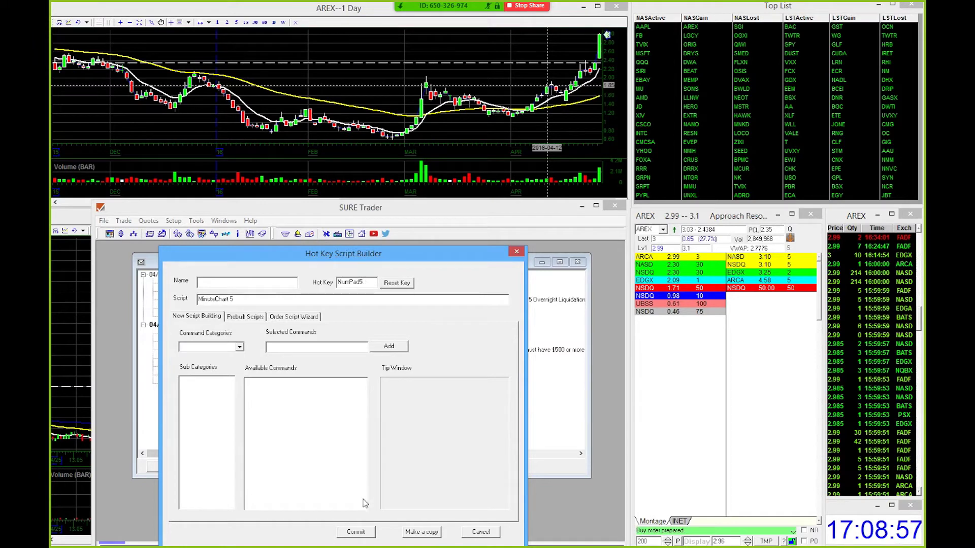
left_click(482, 533)
Step: Examine the key and script of the MinuteChart 60 hotkey, cancel the edit and close the hotkey configuration
left_click(351, 371)
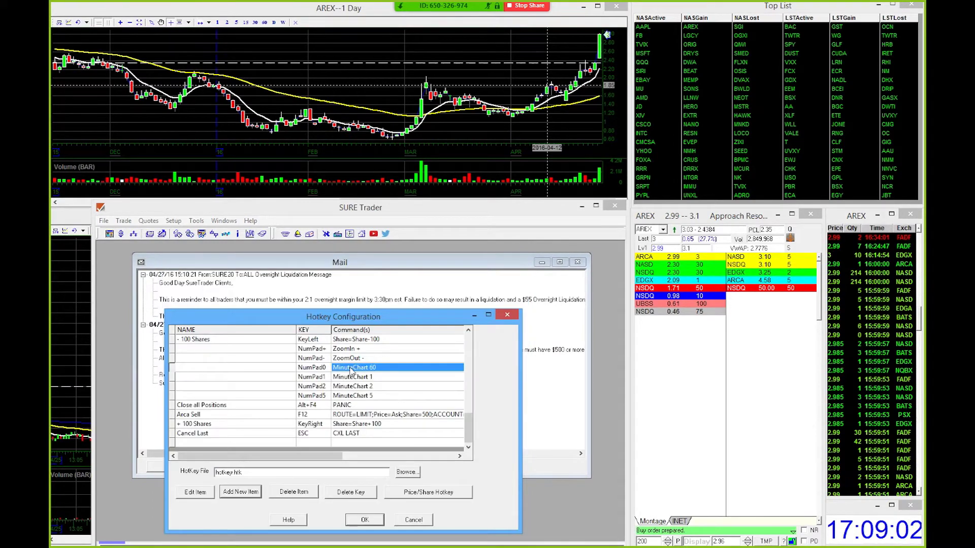
double_click(349, 371)
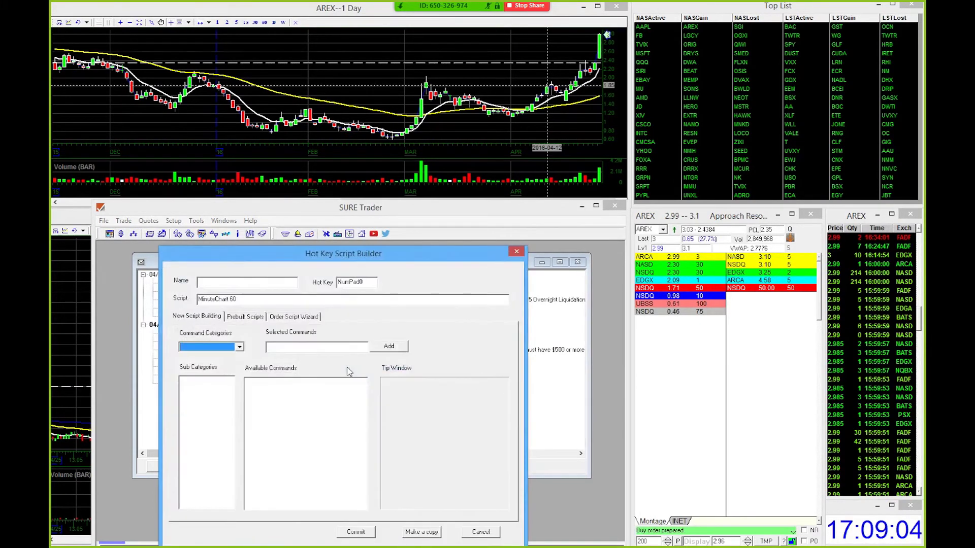
left_click_drag(256, 299, 125, 302)
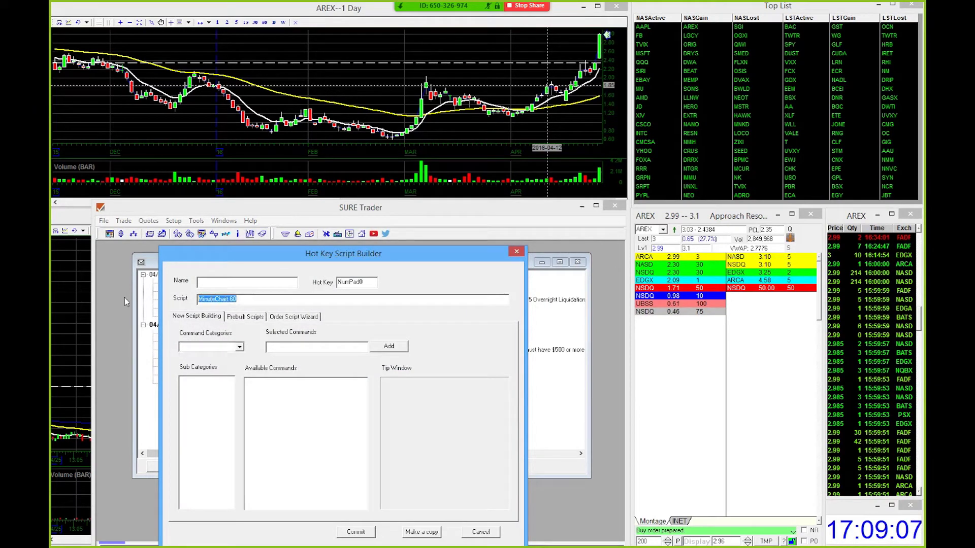
left_click(366, 282)
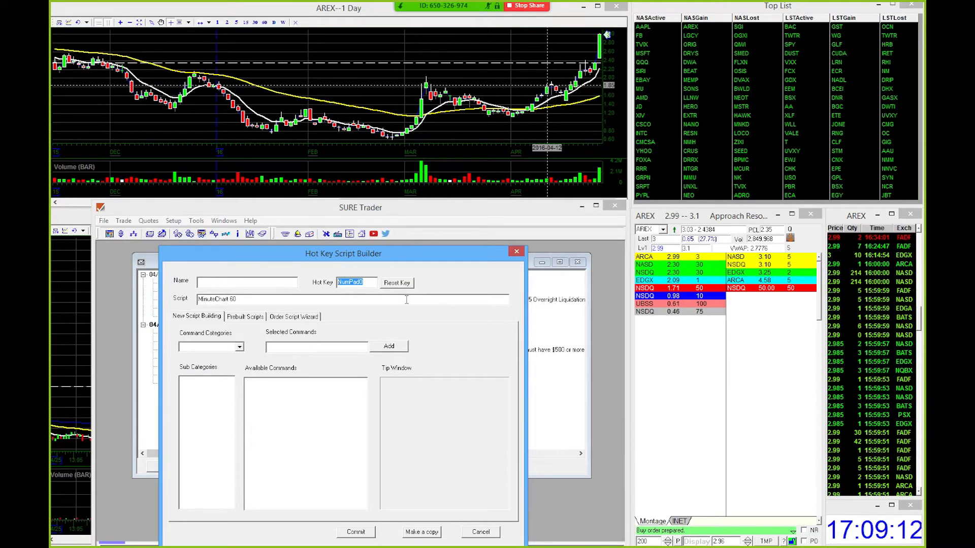
left_click(487, 532)
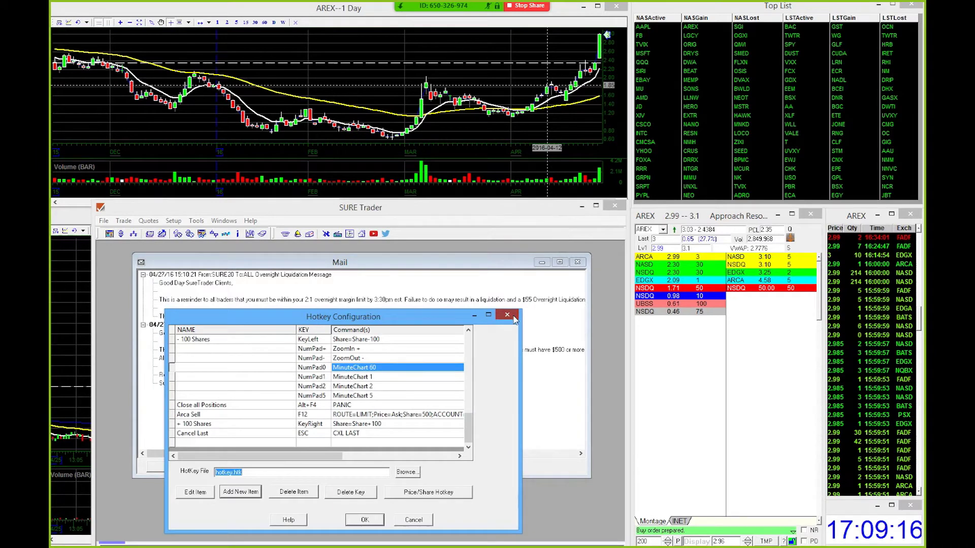
left_click(507, 315)
Step: Bring up the AREX intraday chart and switch its timeframe manually to 1, 5 and 60 minutes, and back to 1 minute
left_click(581, 207)
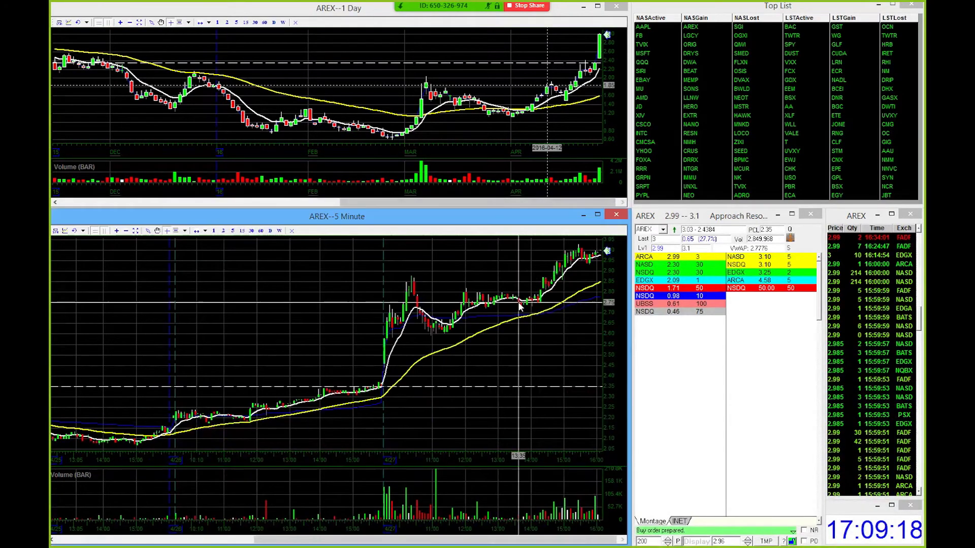
left_click(214, 231)
left_click(233, 231)
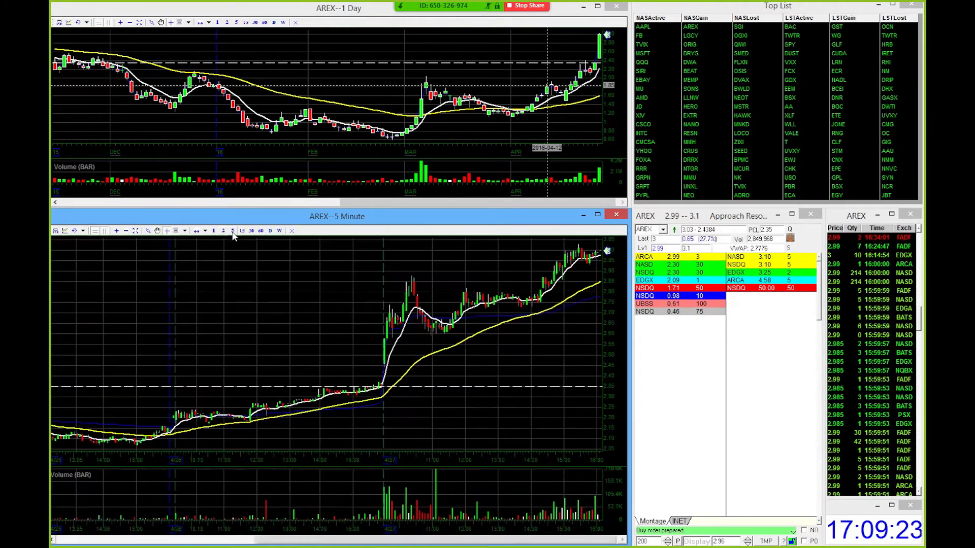
left_click(261, 231)
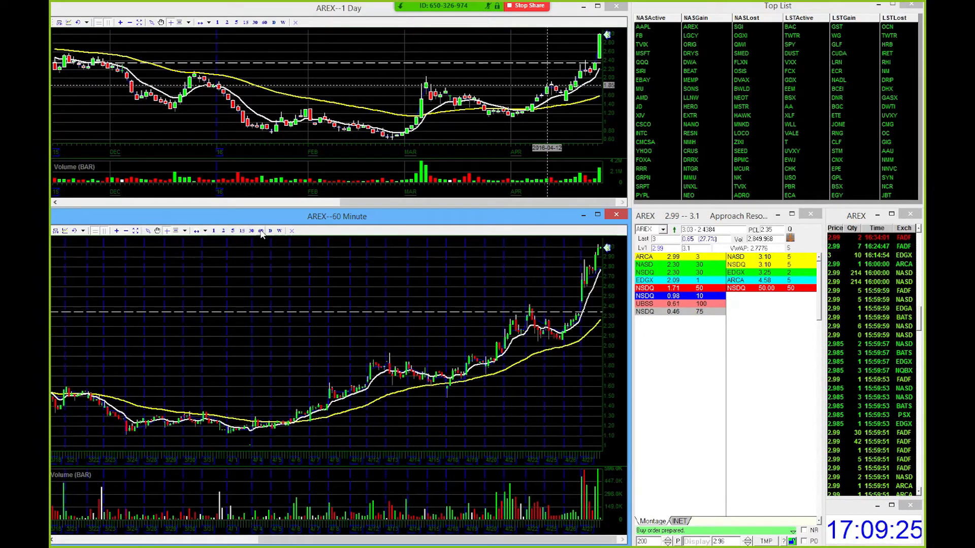
left_click(214, 232)
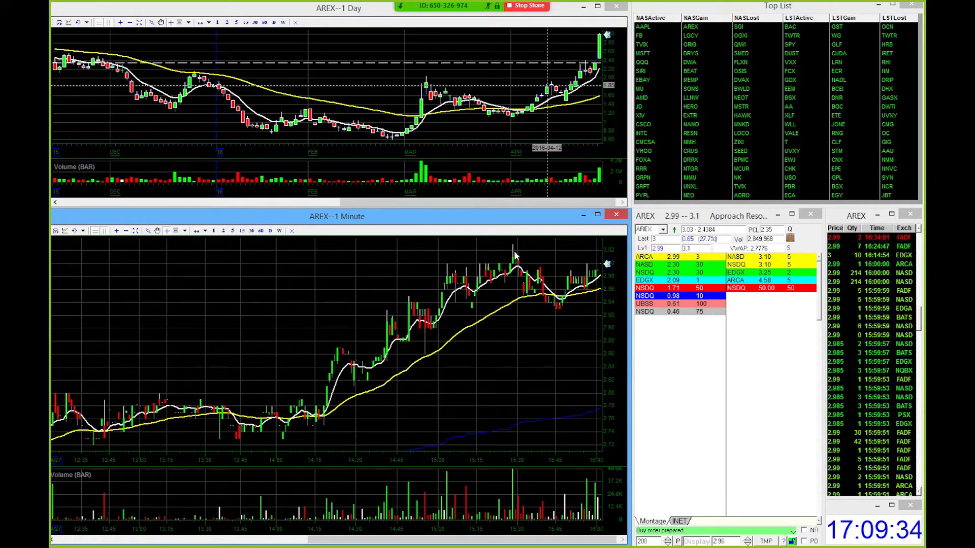
Step: Activate the AREX intraday chart and use the timeframe hotkeys to show 5 minutes, 60 minutes and 1 minute
left_click(637, 345)
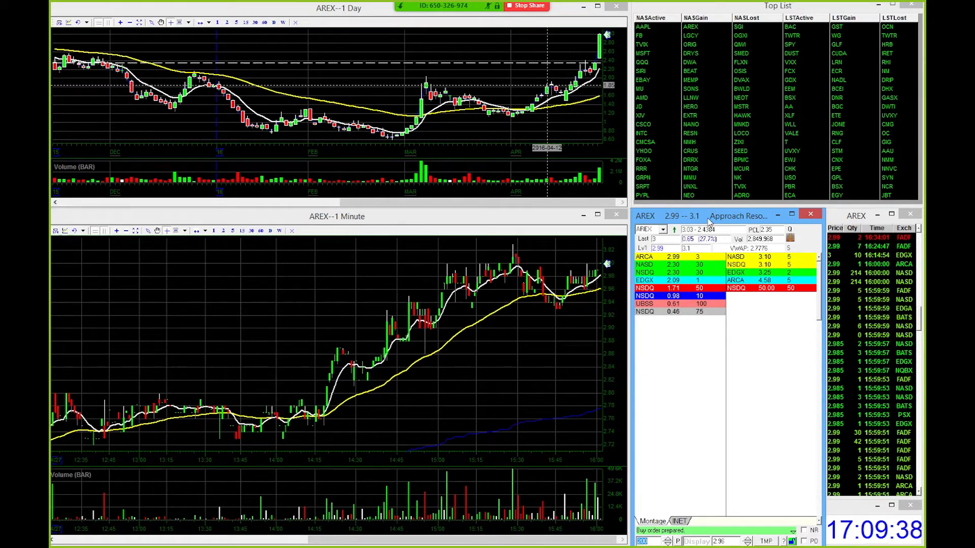
left_click(498, 326)
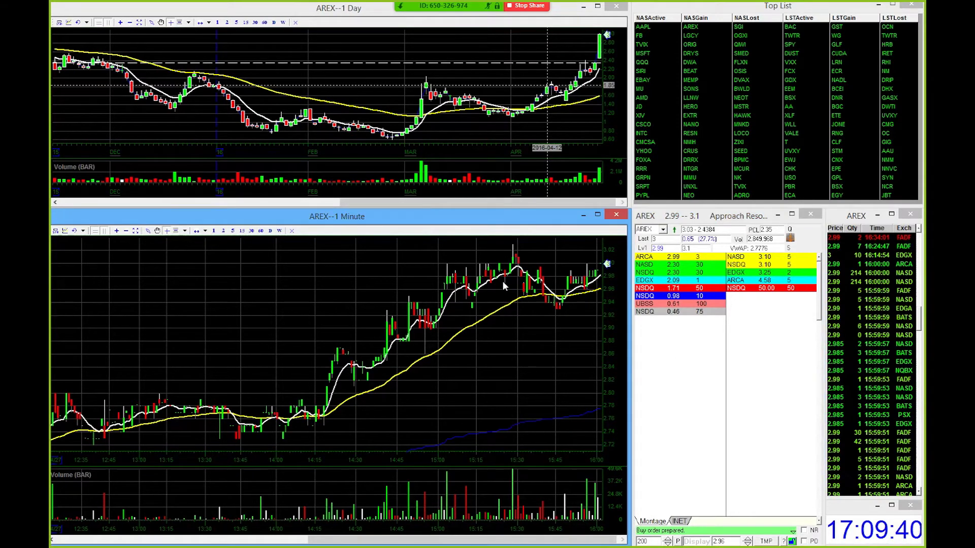
key("F5")
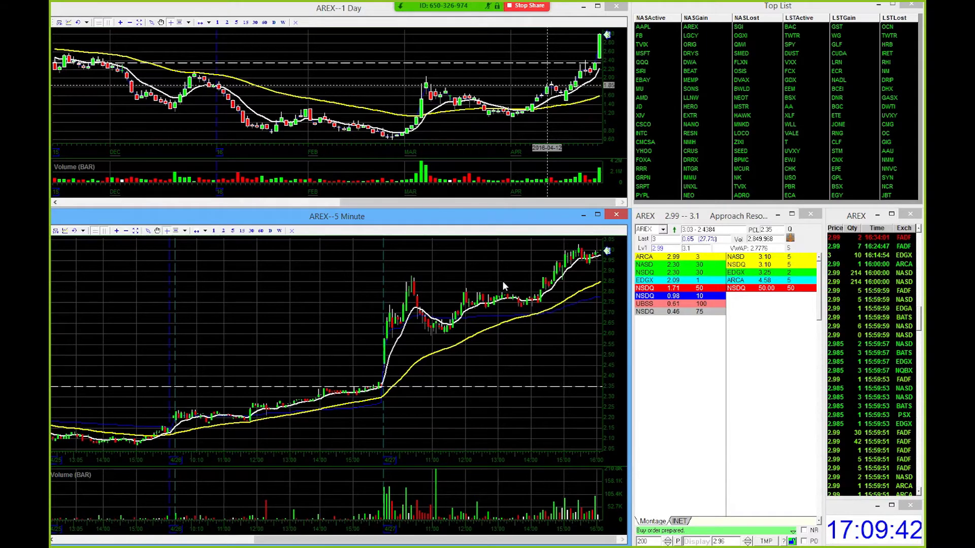
key("6")
key("0")
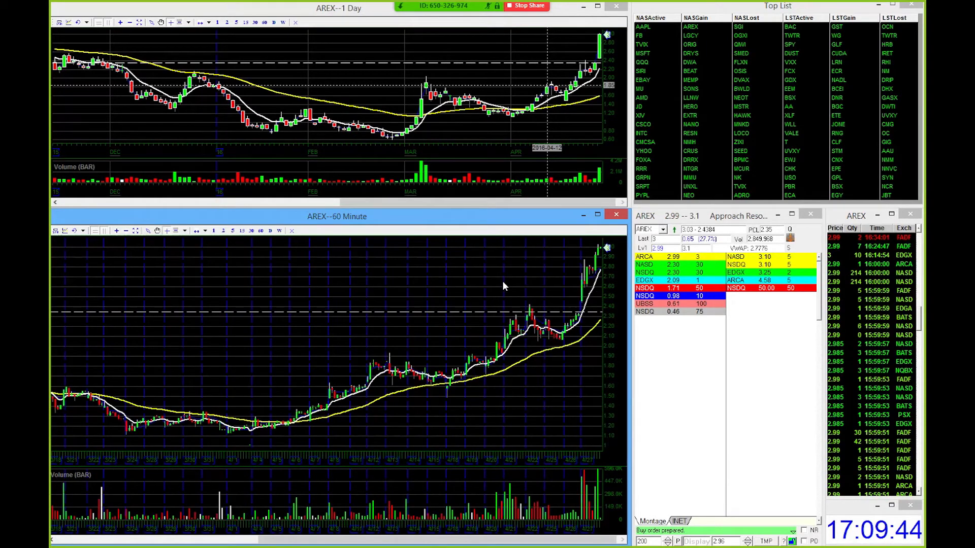
key("1")
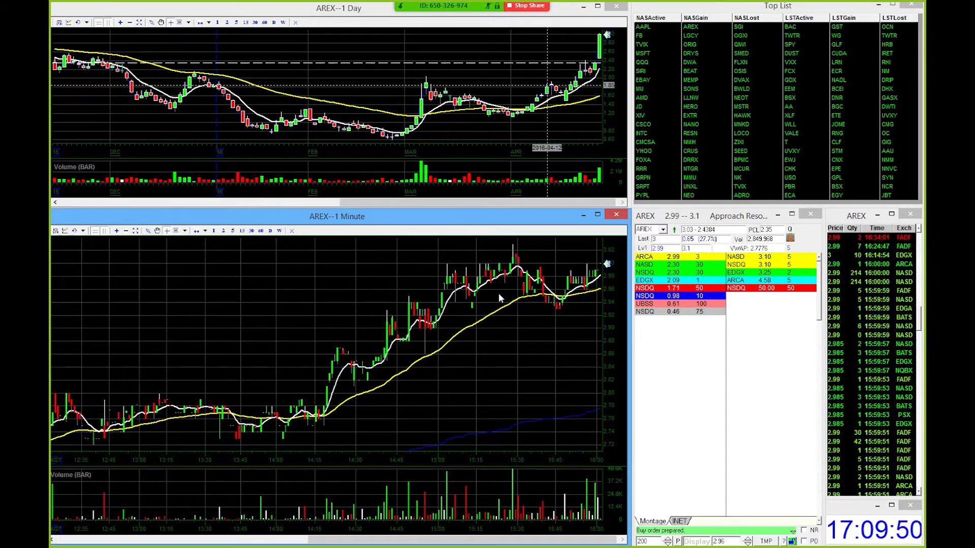
Step: Switch the AREX intraday chart by hotkey to 5, 60 and 1 minute, and manually to 5 and 60 minutes
key("F5")
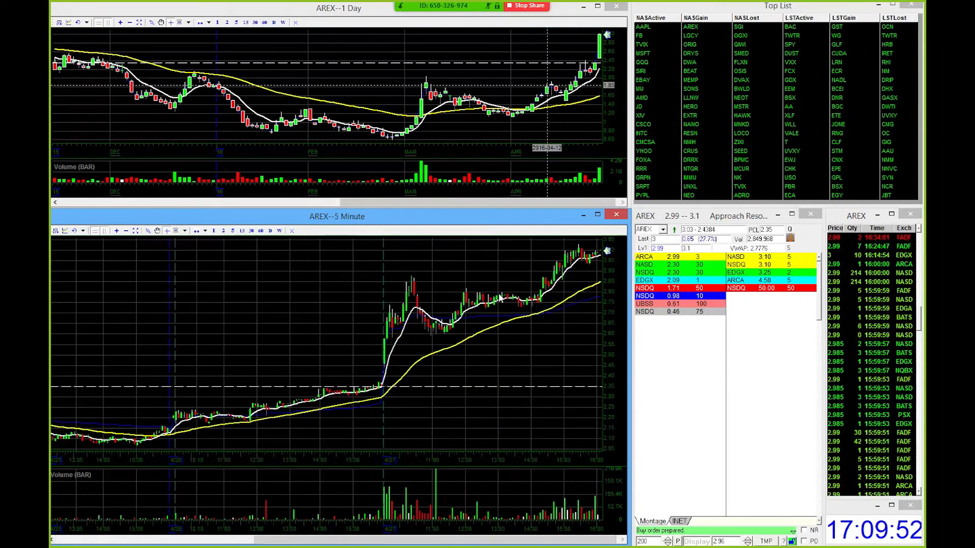
key("6")
key("0")
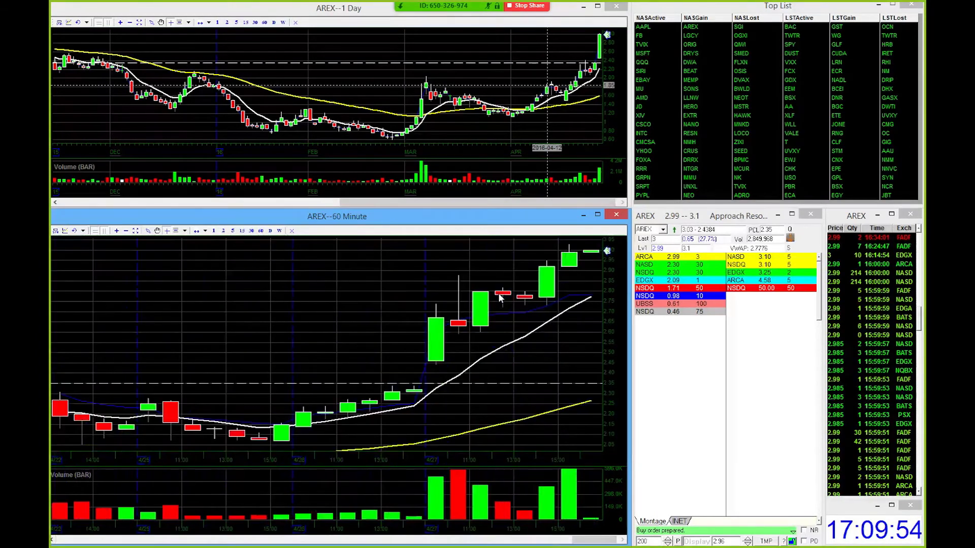
key("1")
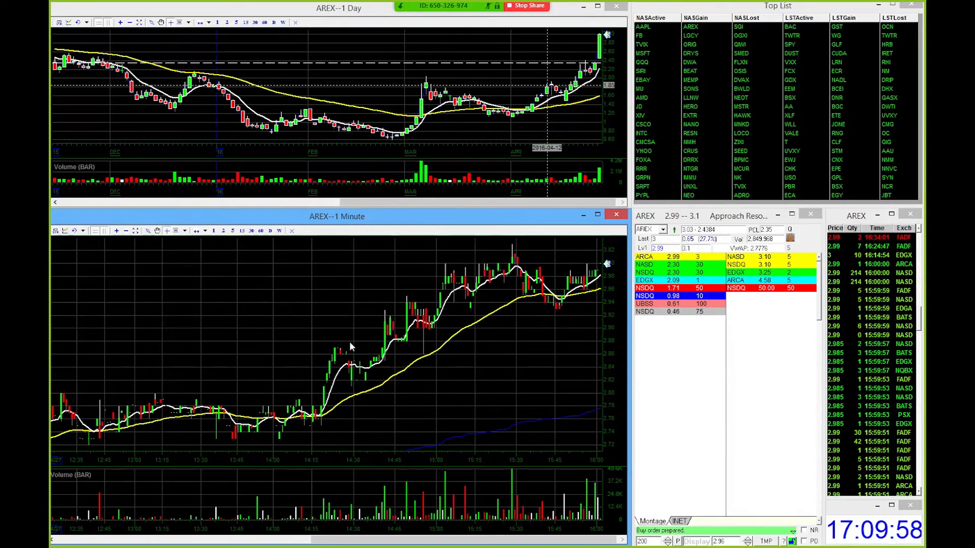
left_click(233, 231)
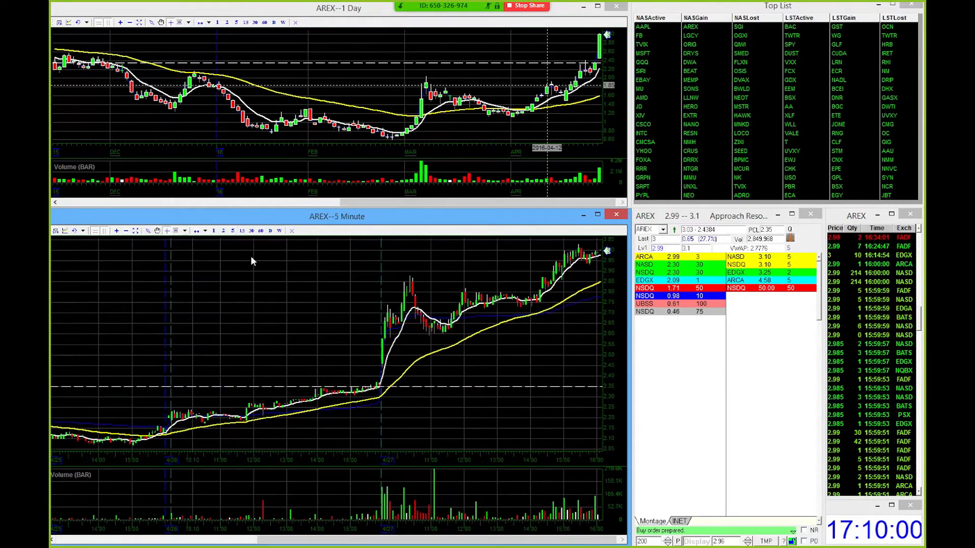
left_click(260, 231)
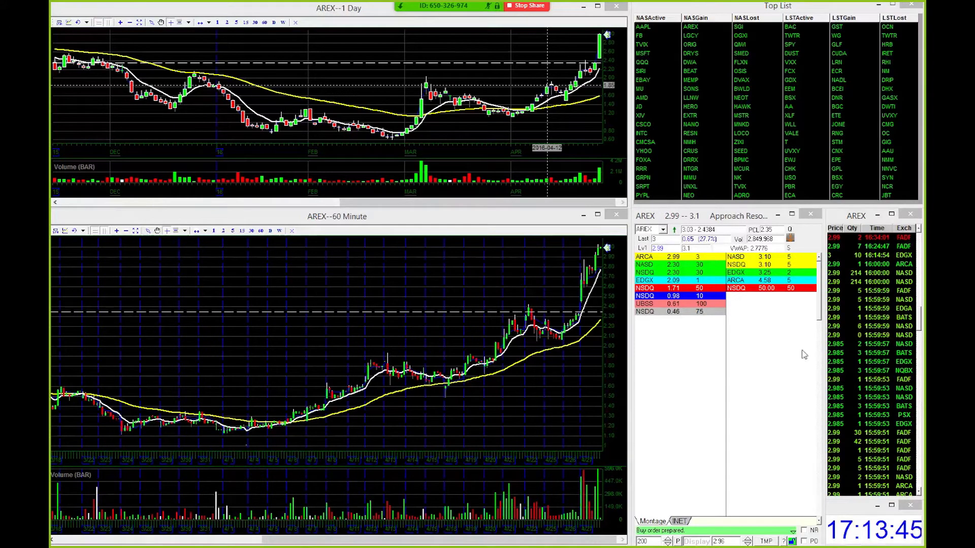
Step: Reactivate the AREX intraday chart and cycle its timeframe by hotkey through 5, 1, 5, 60 and 5 minutes
left_click(520, 285)
key("F5")
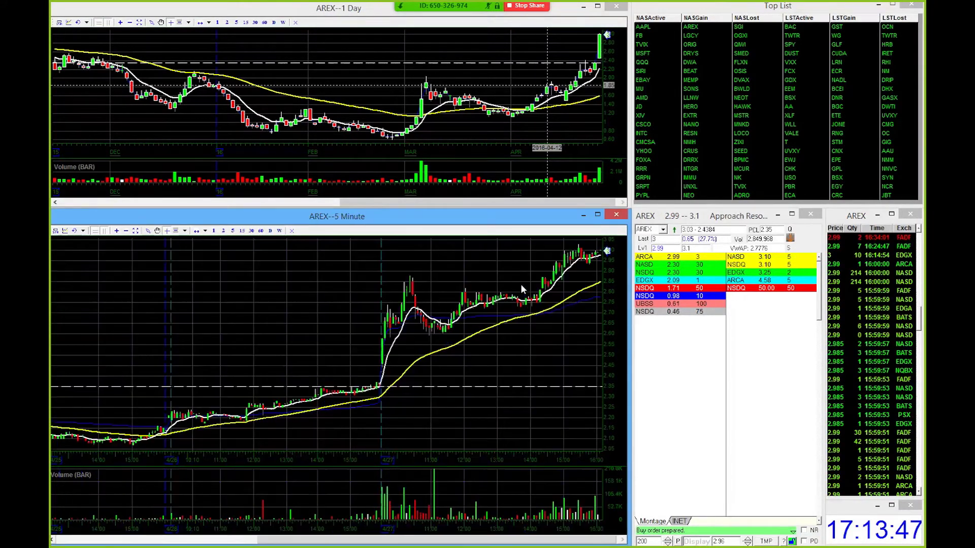
key("F1")
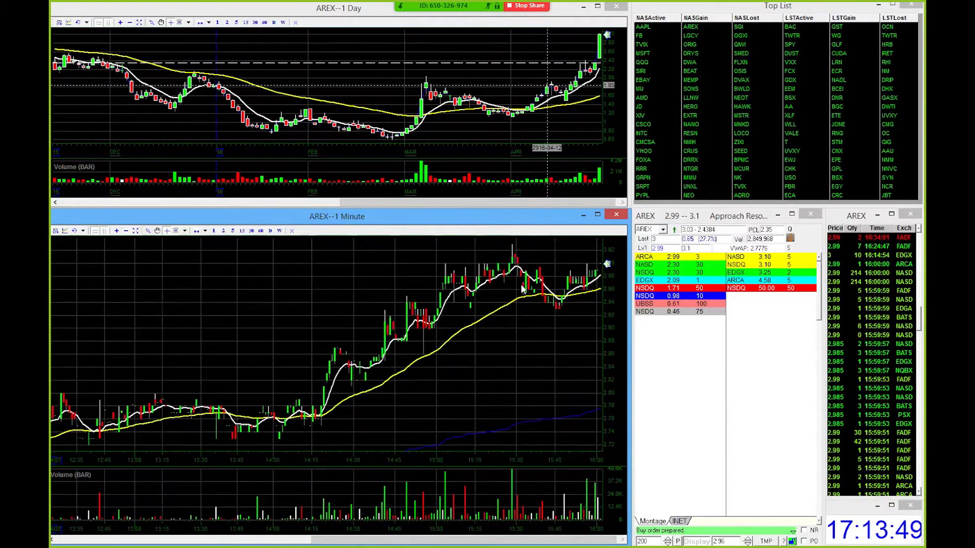
scroll(523, 289, "down", 3)
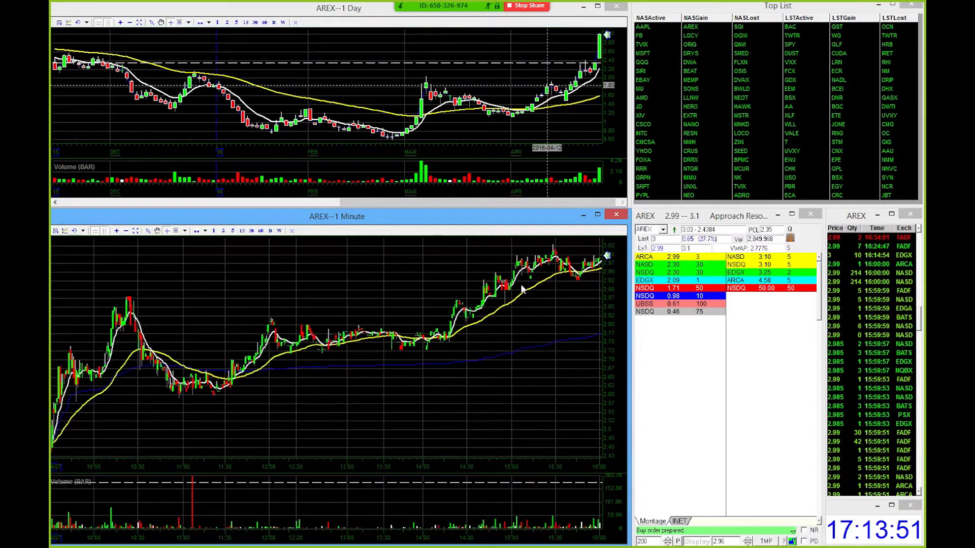
key("5")
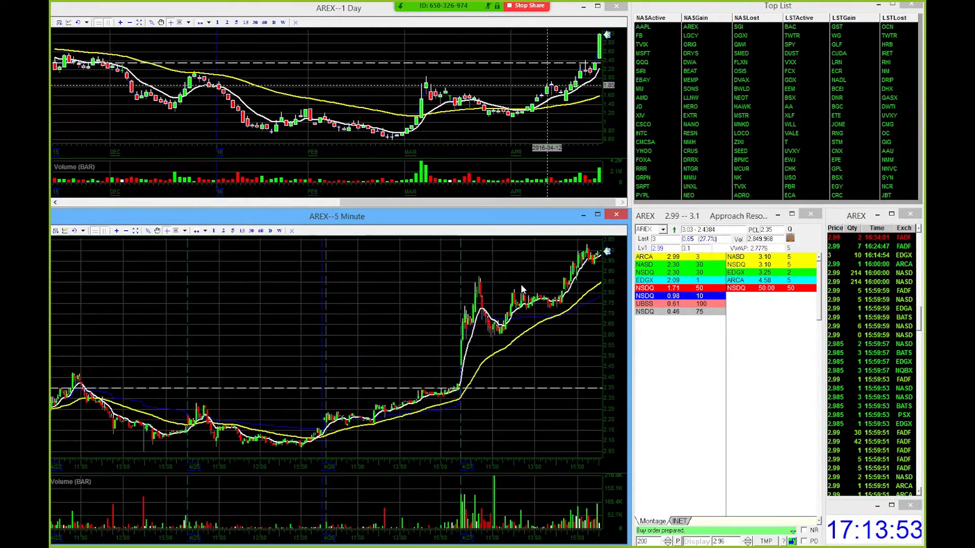
key("6")
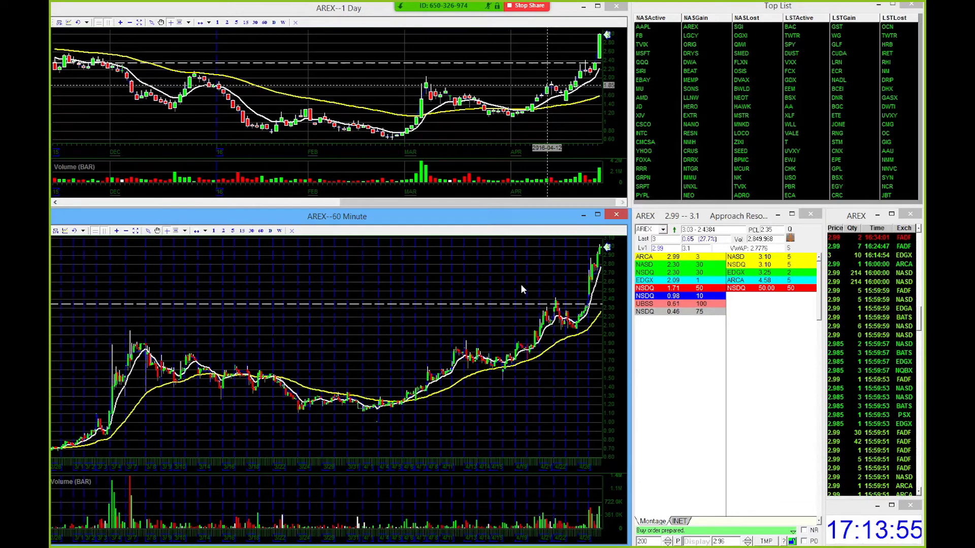
scroll(521, 285, "up", 4)
key("5")
key("5")
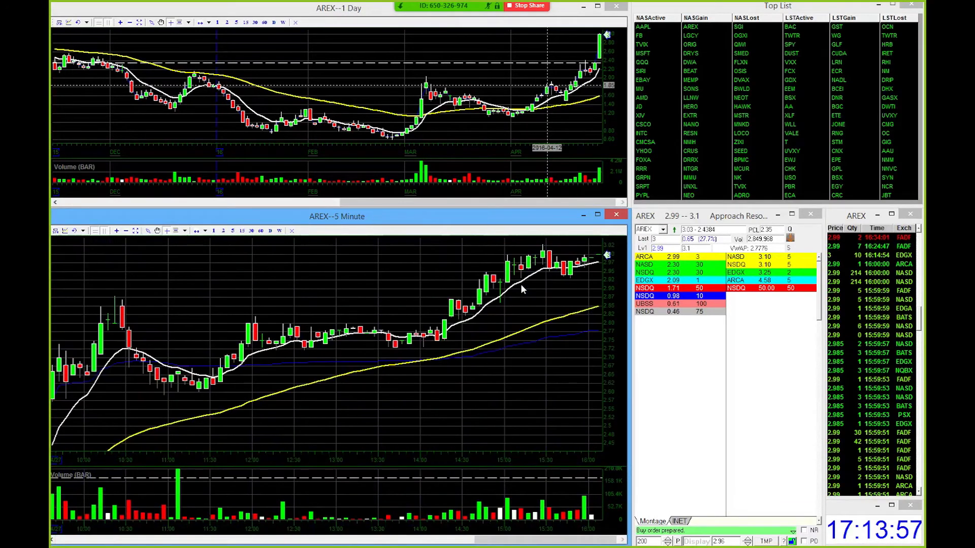
Step: Activate the AREX order montage and load the symbol LGCY in it
left_click(514, 145)
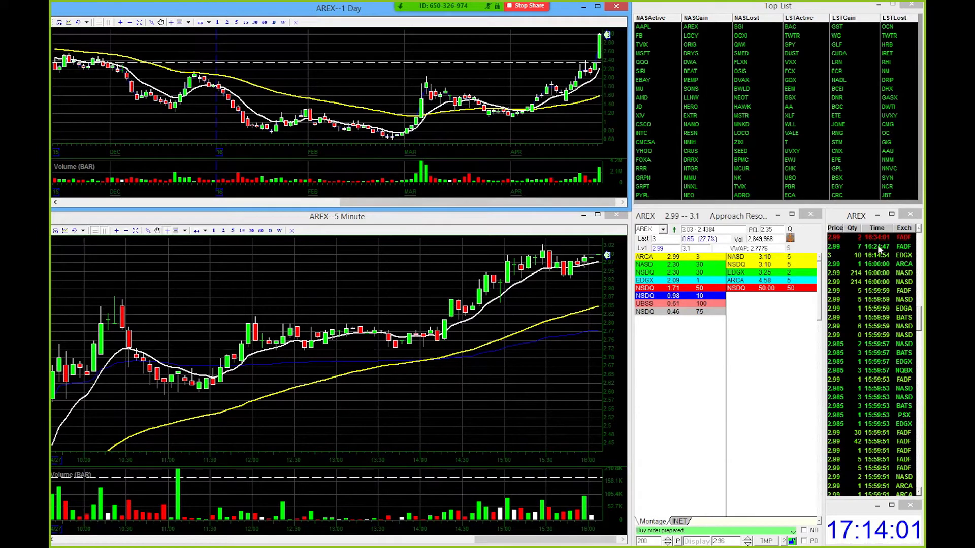
left_click(791, 238)
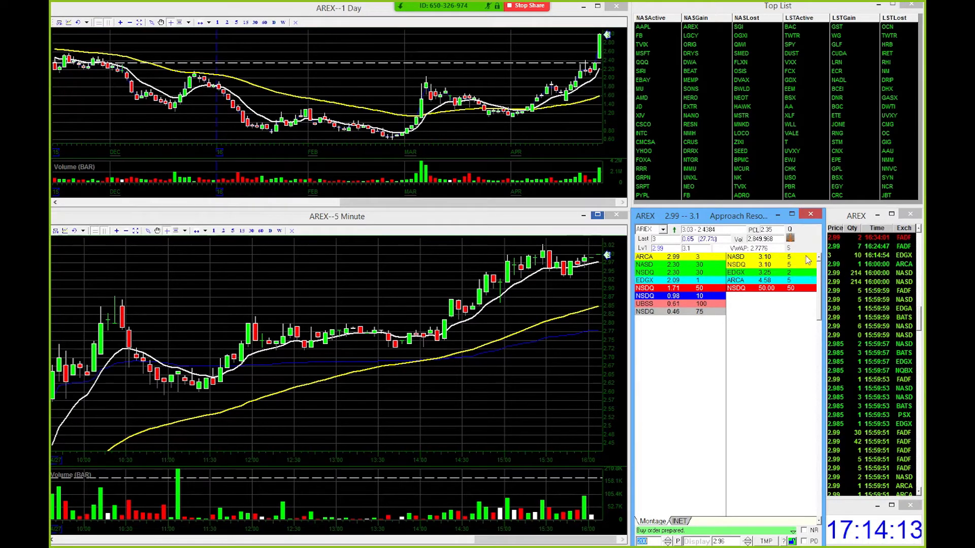
left_click(651, 228)
type("LGCY")
key("Return")
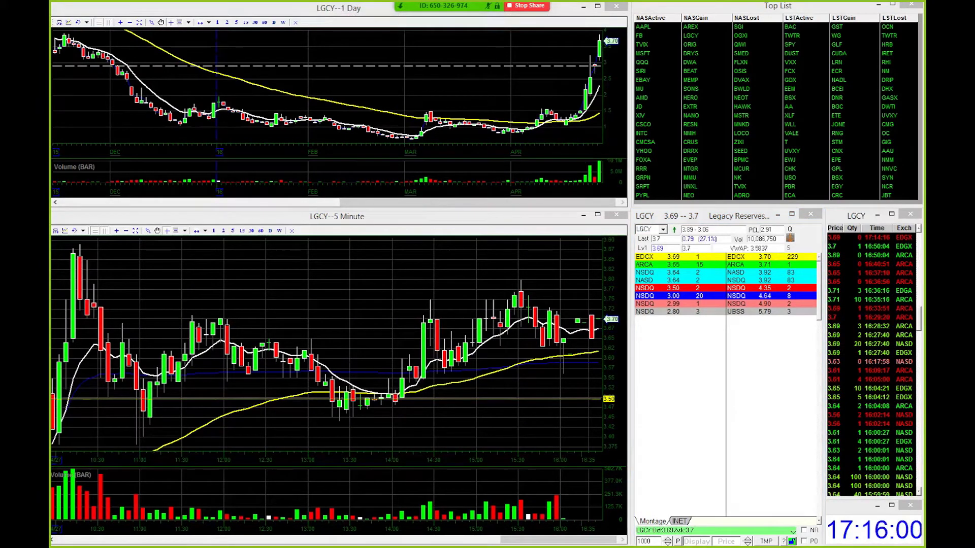
Step: Activate the LGCY intraday chart and alternate between its 1-minute and 5-minute timeframes by hotkey, ending on 5 minutes
left_click(492, 341)
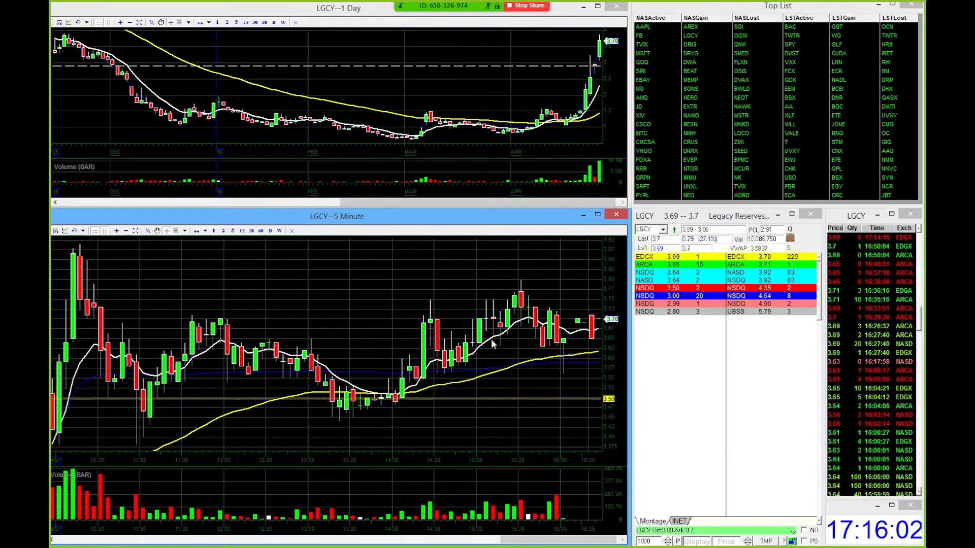
key("1")
key("3")
key("5")
key("1")
key("5")
key("Down")
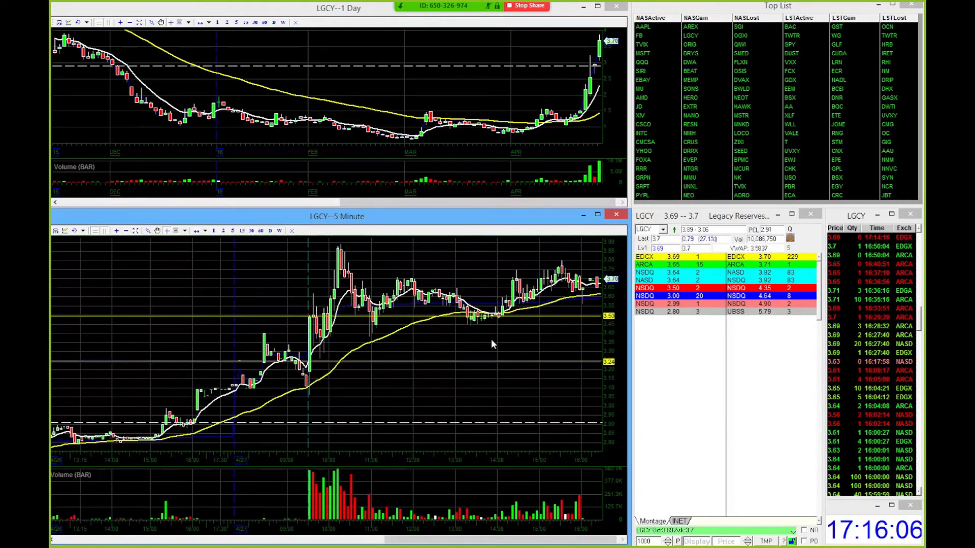
Step: Activate the LGCY montage, send a hotkey buy order for 500 shares at 3.63 and cancel it
left_click(688, 378)
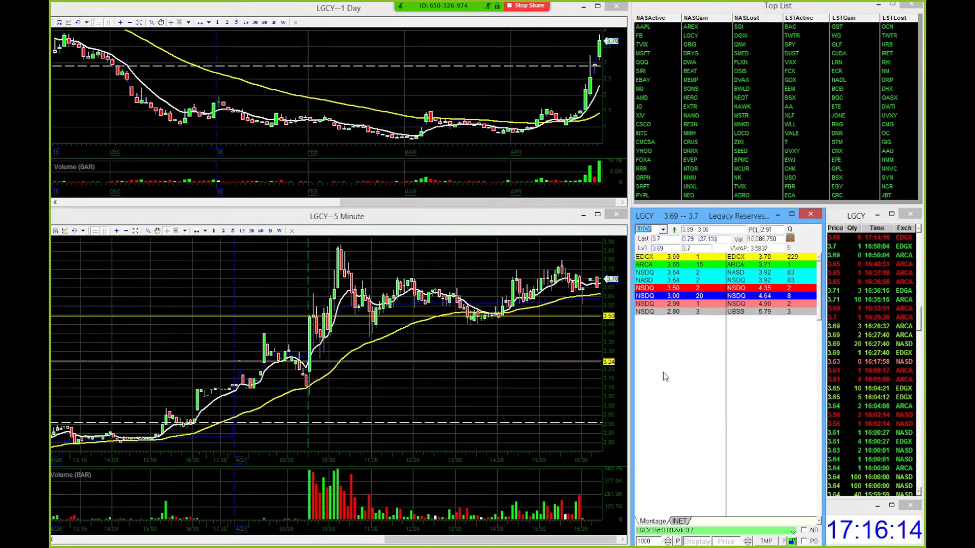
key("F1")
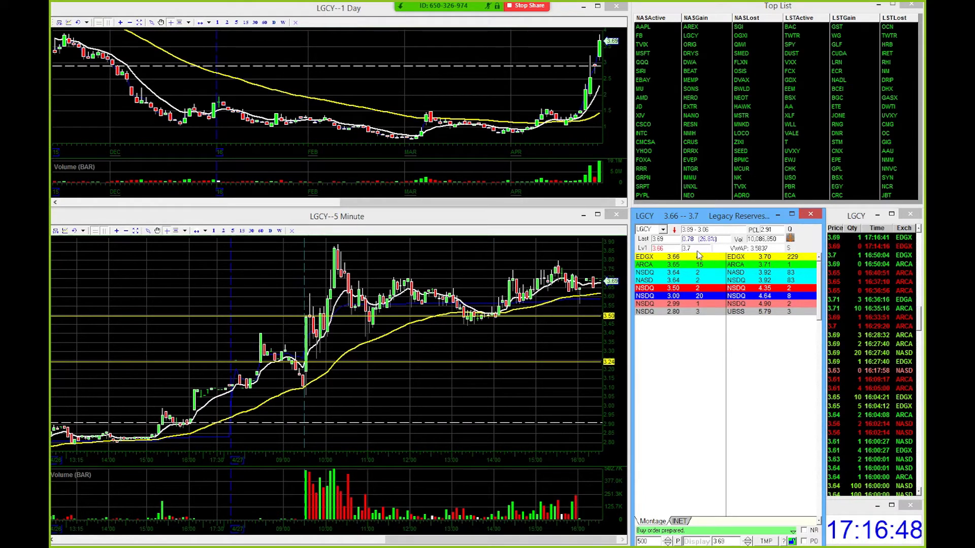
key("Down")
key("Down")
key("Down")
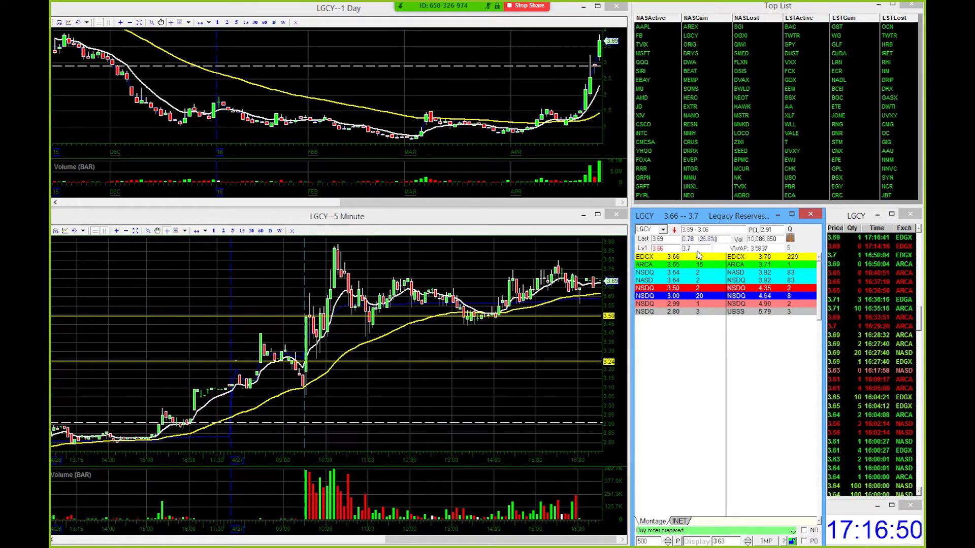
key("Return")
key("Escape")
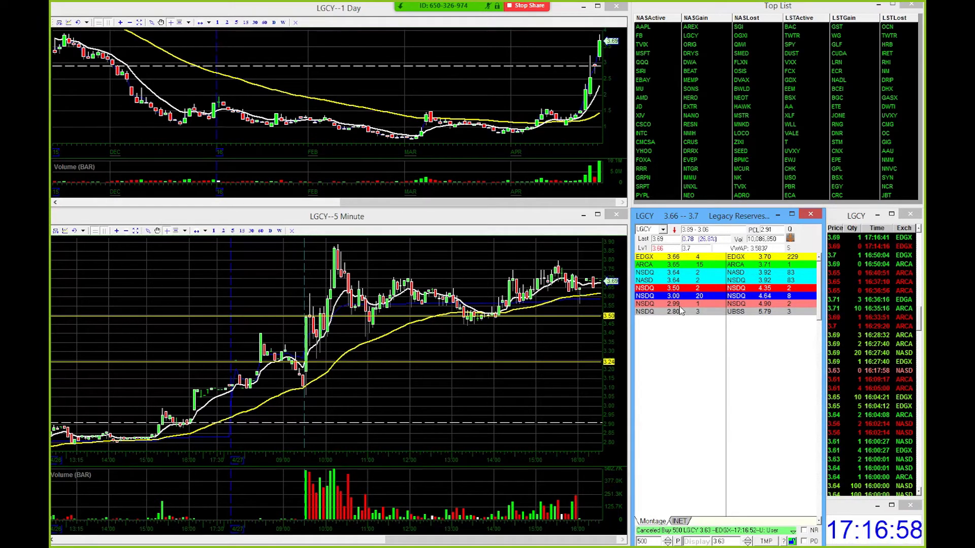
Step: Place a hotkey buy order for 500 LGCY shares with the price lowered to 3.60, and cancel it
key("F2")
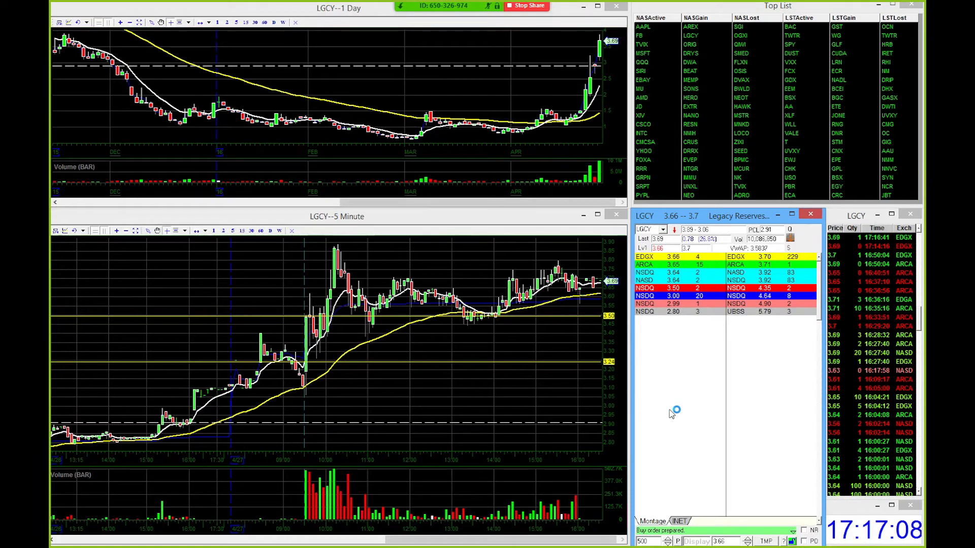
key("Down")
key("Down")
key("Down")
key("Down")
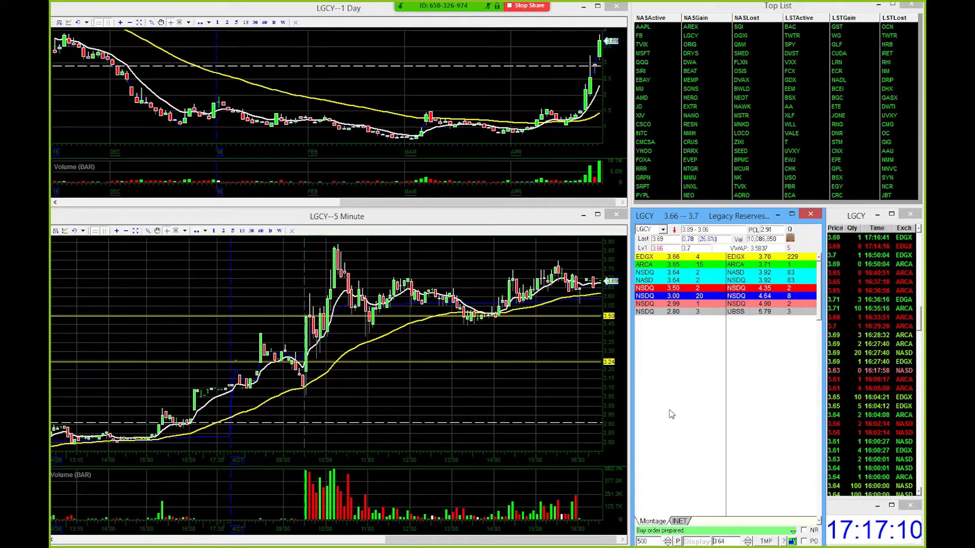
key("Down")
key("Down")
key("Return")
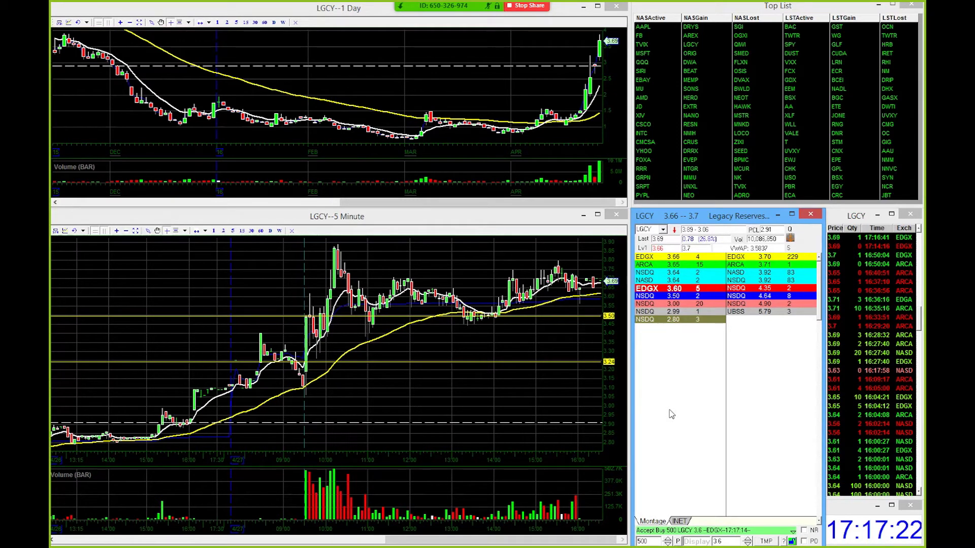
key("Escape")
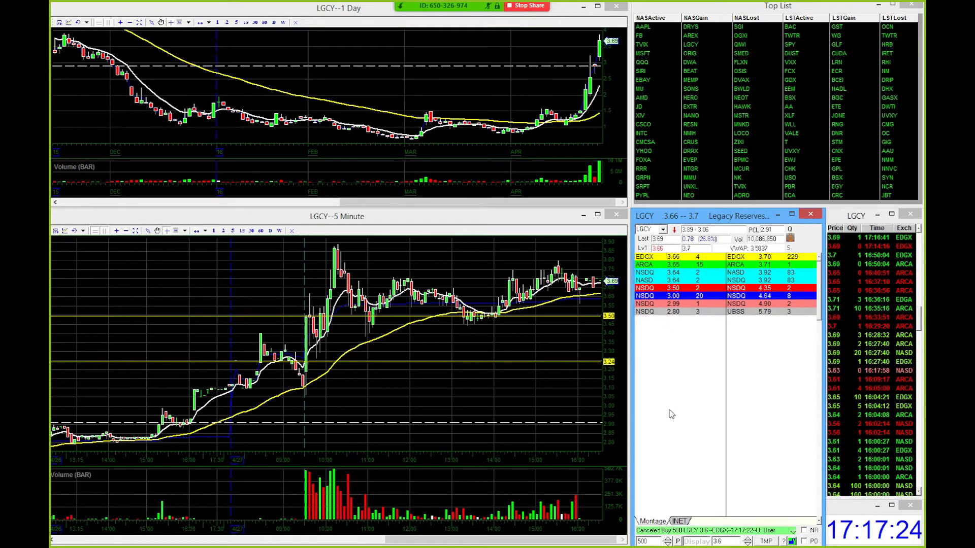
Step: Place a hotkey buy order for 500 LGCY shares with the price adjusted to 3.62, and cancel it
key("F1")
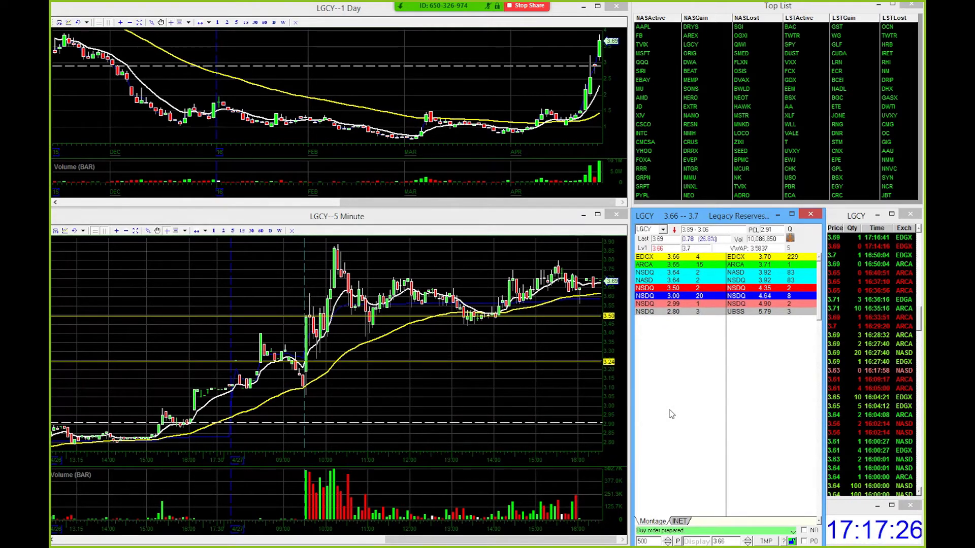
key("Up")
key("Up")
key("Up")
key("Down")
key("Return")
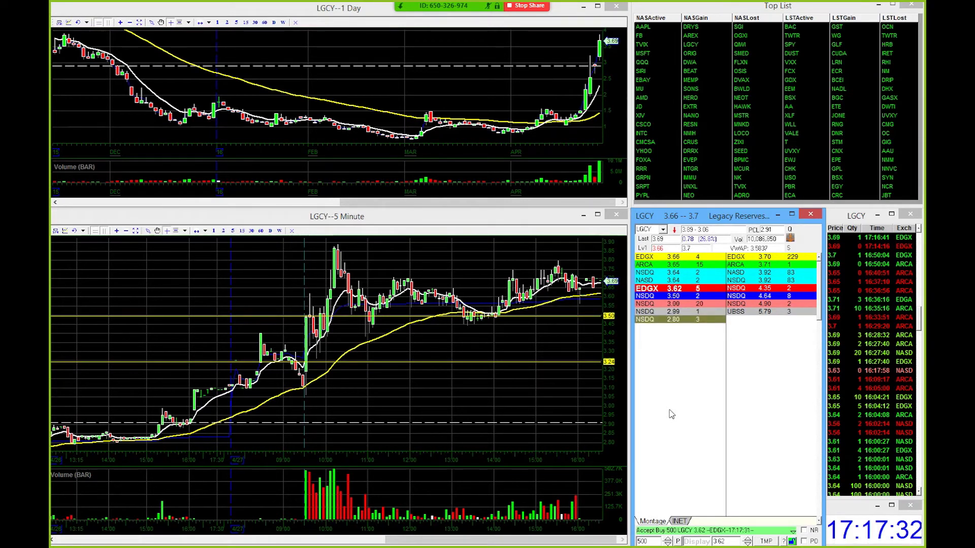
key("Escape")
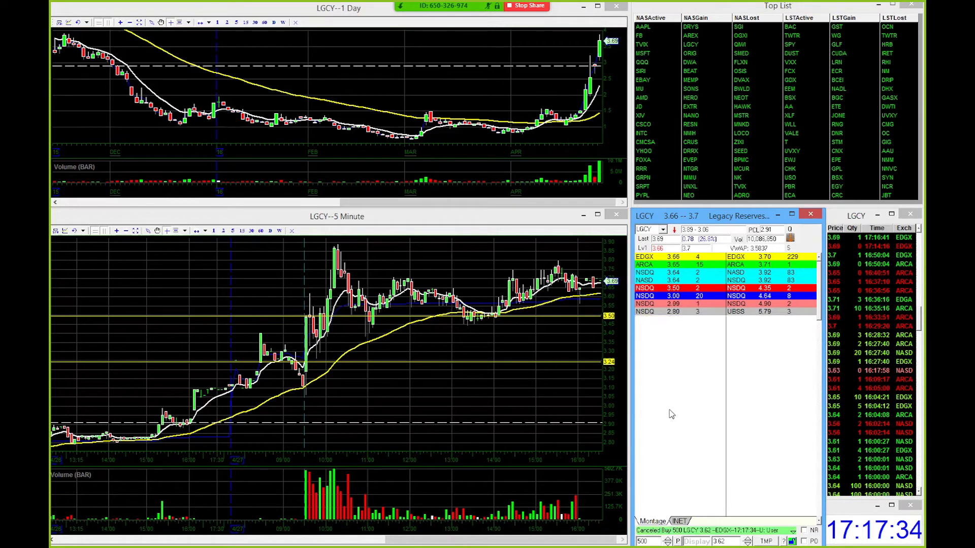
Step: Repeatedly place and cancel hotkey buy orders for 500 LGCY shares below the bid, ending with one at 3.63
key("F1")
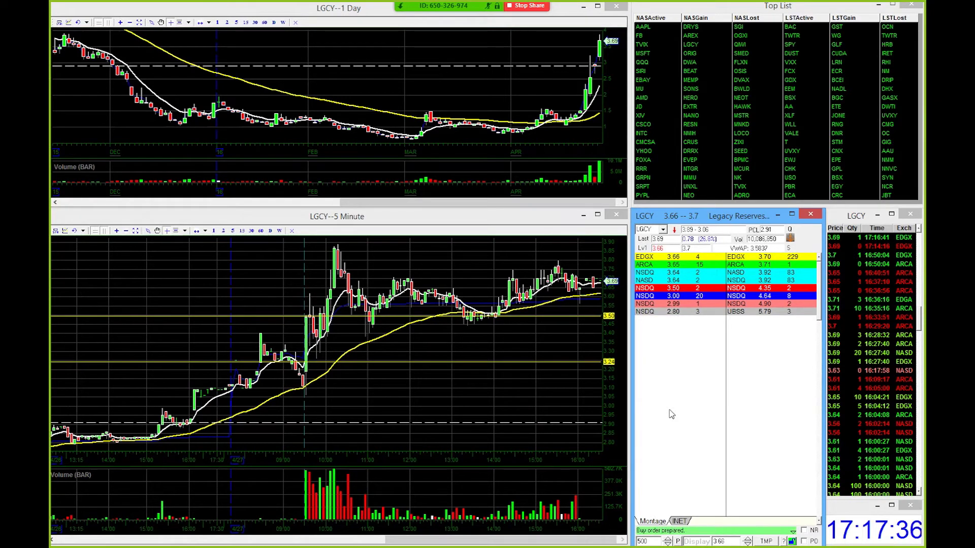
key("Down")
key("Down")
key("Return")
key("Escape")
key("F1")
key("Down")
key("Down")
key("Return")
key("Escape")
key("F1")
key("Down")
key("Down")
key("Down")
key("Return")
key("Escape")
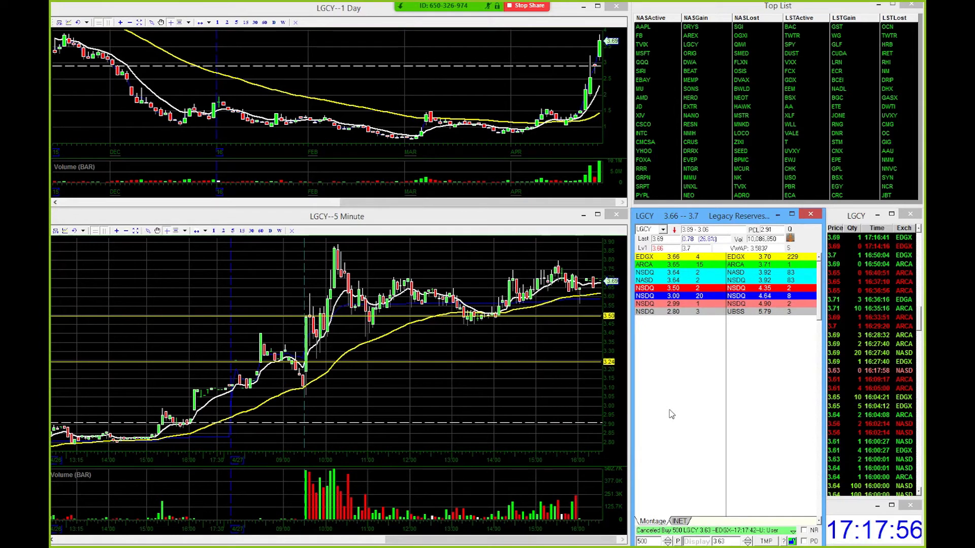
Step: Place a hotkey short order for 500 LGCY shares with the price raised to 3.75, and cancel it
key("F4")
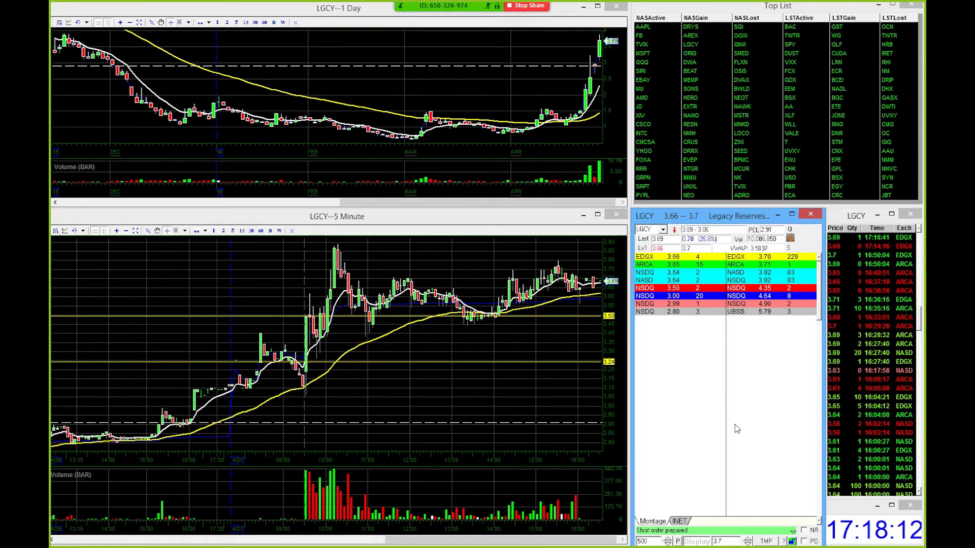
key("Up")
key("Up")
key("Up")
key("Return")
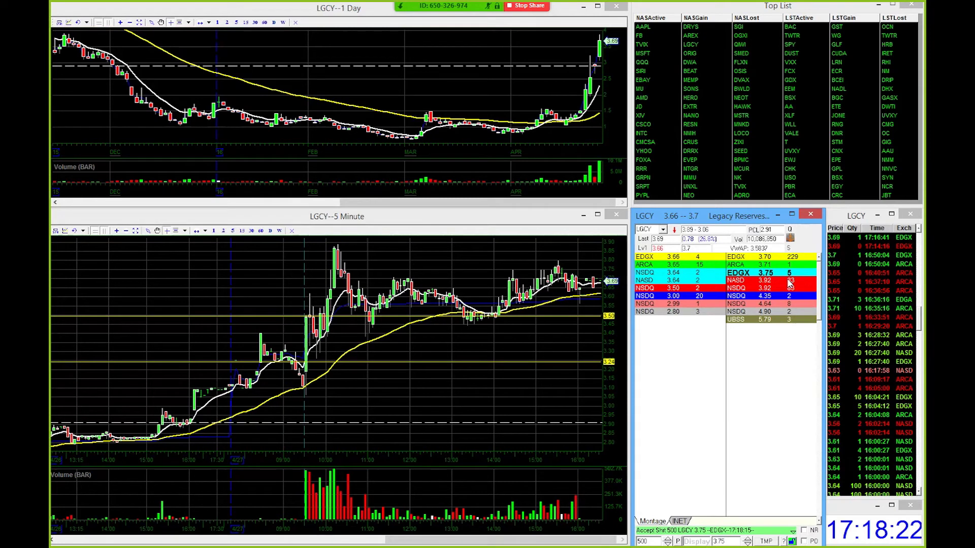
key("Escape")
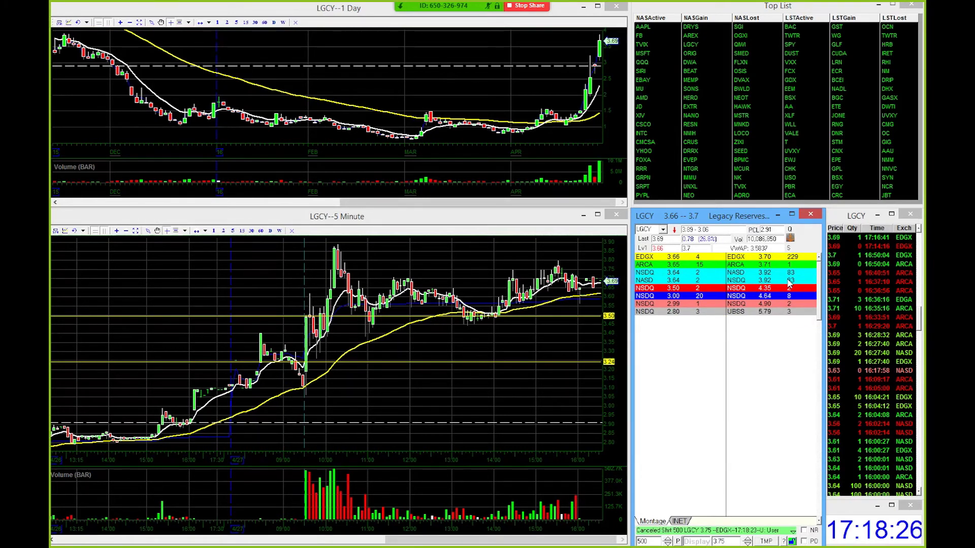
Step: Place a hotkey short order for 500 LGCY shares at the 3.70 ask price, and cancel it
key("F4")
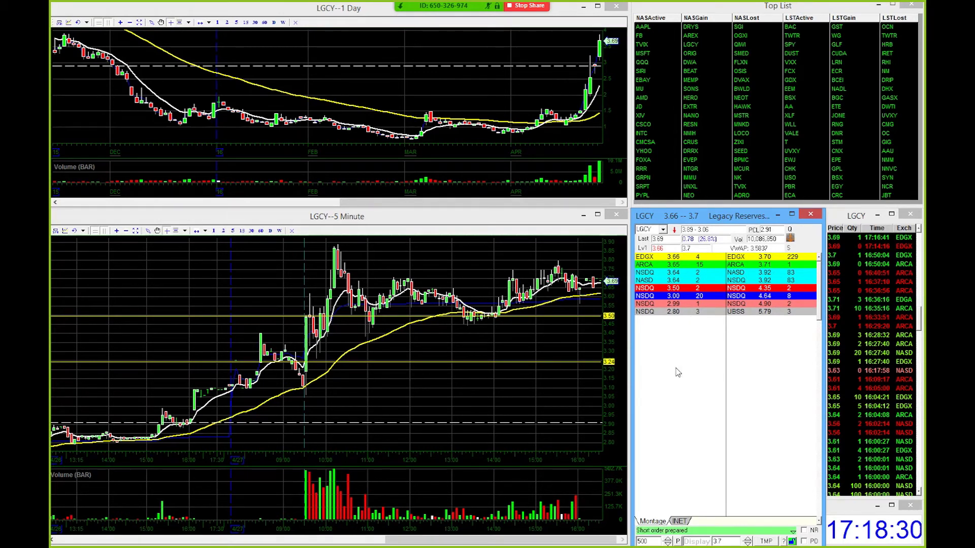
key("Down")
key("shift+s")
key("Return")
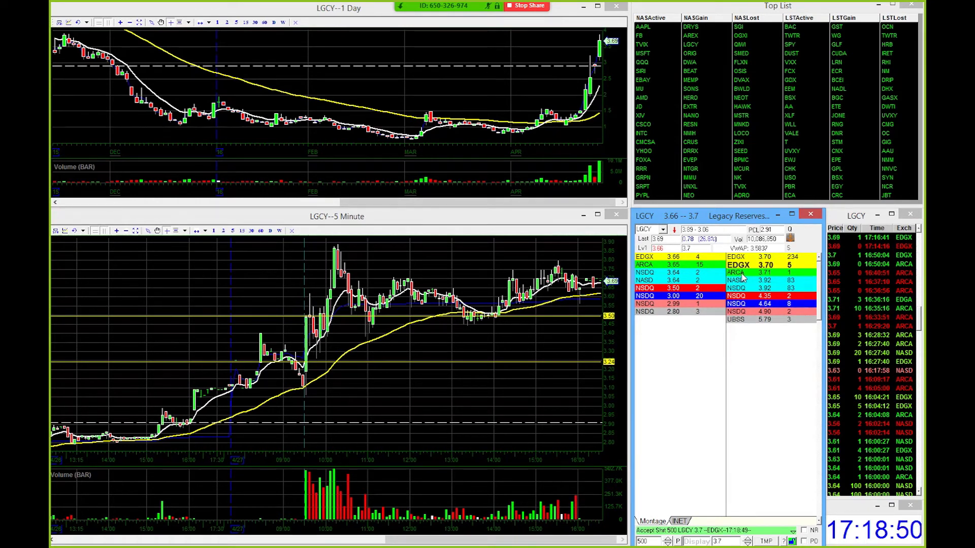
key("Escape")
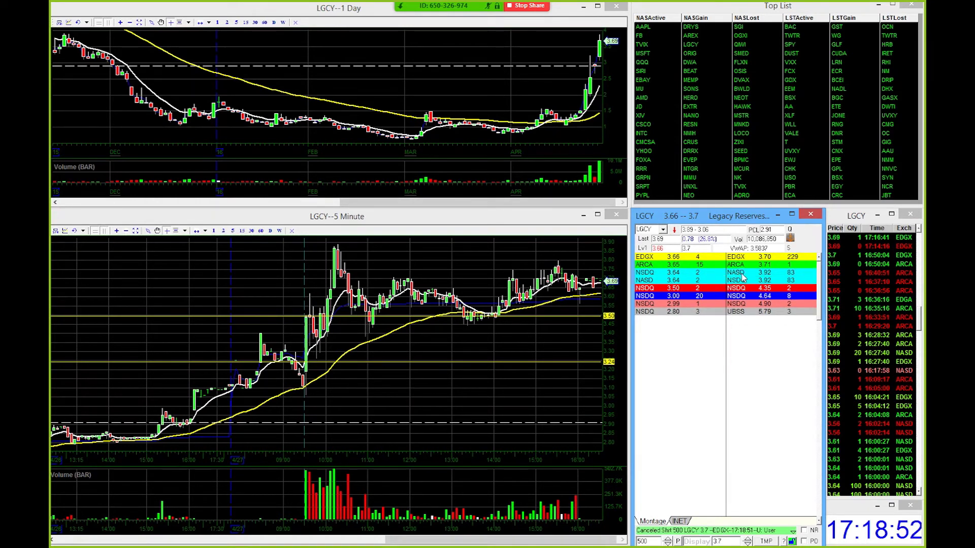
Step: Prepare LGCY short orders by hotkey for 400 shares at 3.63 and 500 shares at 3.66, and open the latter's price for editing
key("ctrl+s")
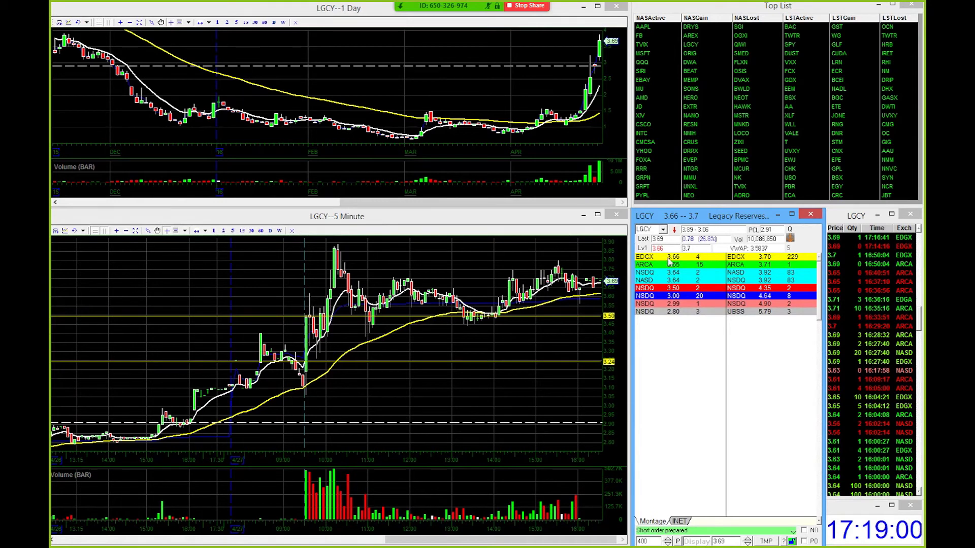
left_click(709, 312)
key("F2")
key("F3")
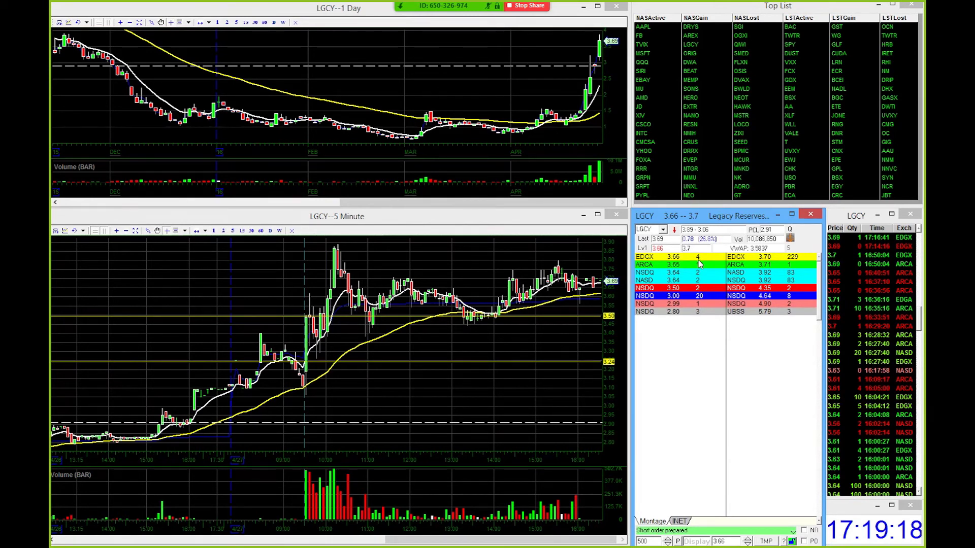
double_click(720, 542)
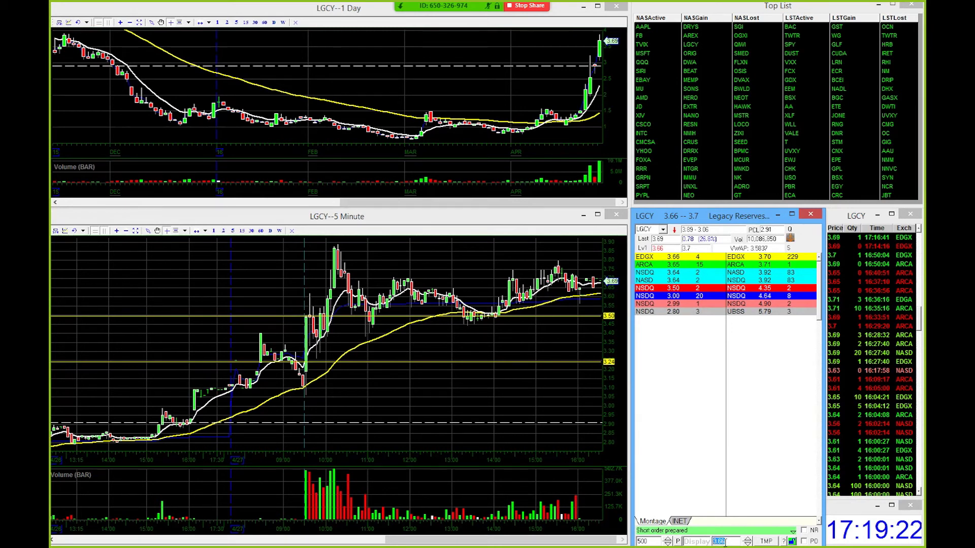
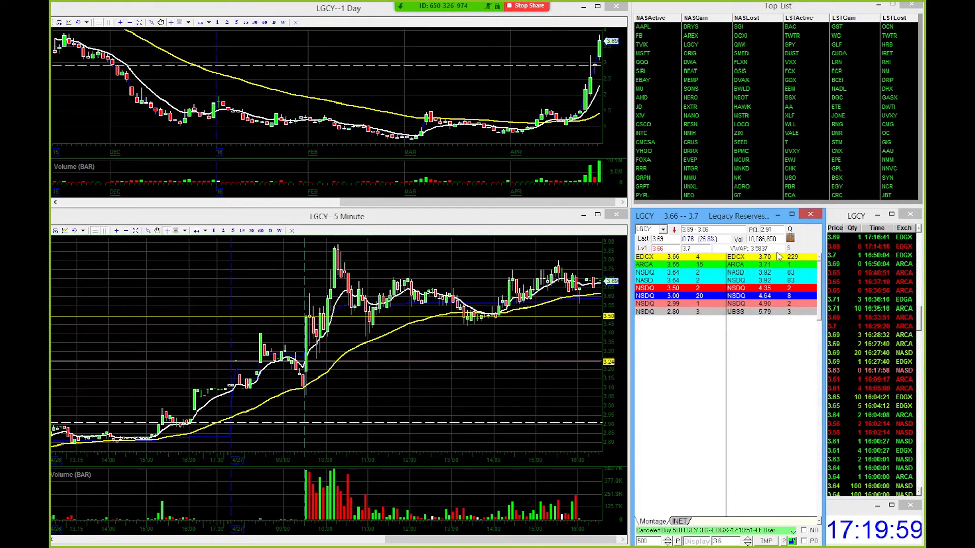
Step: Place a hotkey buy order for 500 LGCY shares, adjusting the price from the 3.66 bid before sending, and cancel it
left_click(797, 279)
key("F1")
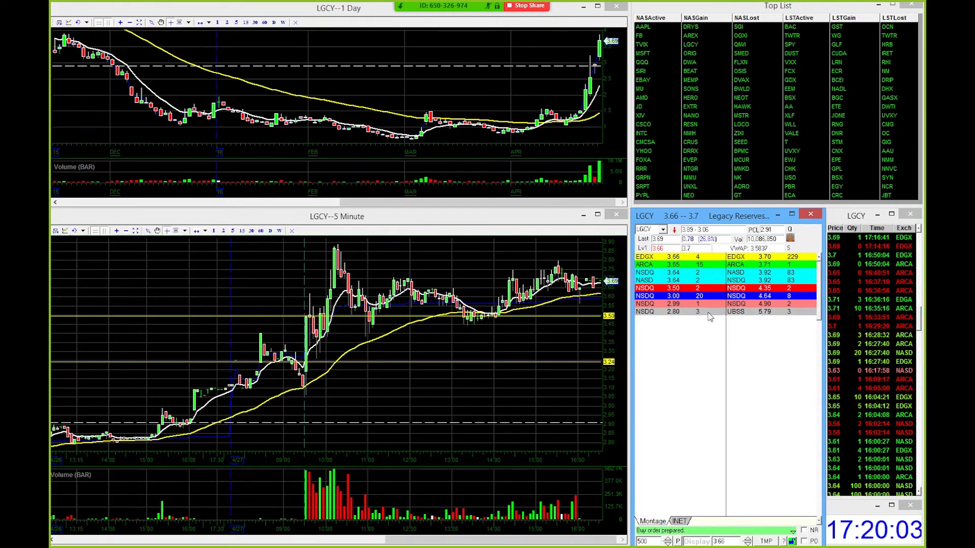
key("Up")
key("Up")
left_click(692, 292)
key("Return")
key("Escape")
Step: Place a hotkey short order for 500 LGCY shares with the price raised to 3.75, and cancel it
key("F4")
key("Up")
key("Up")
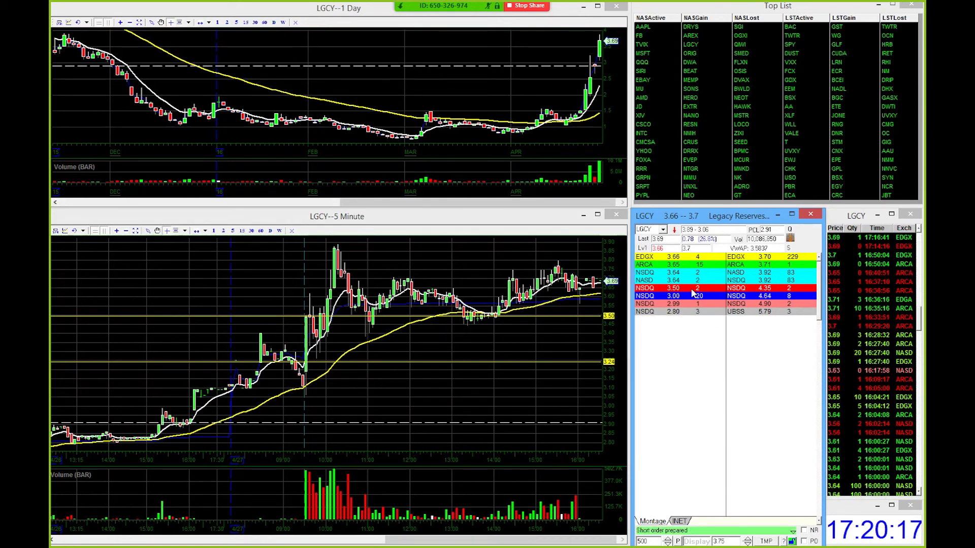
key("Return")
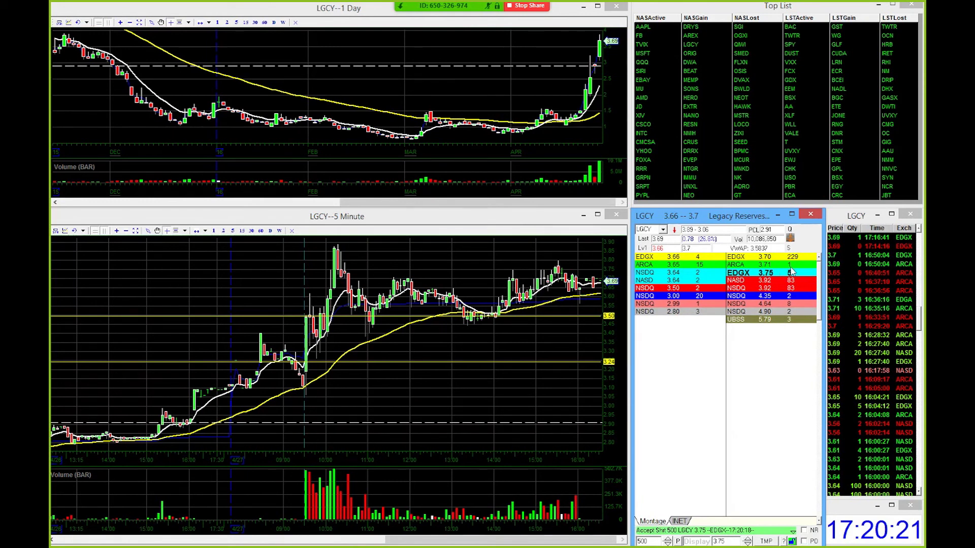
key("Escape")
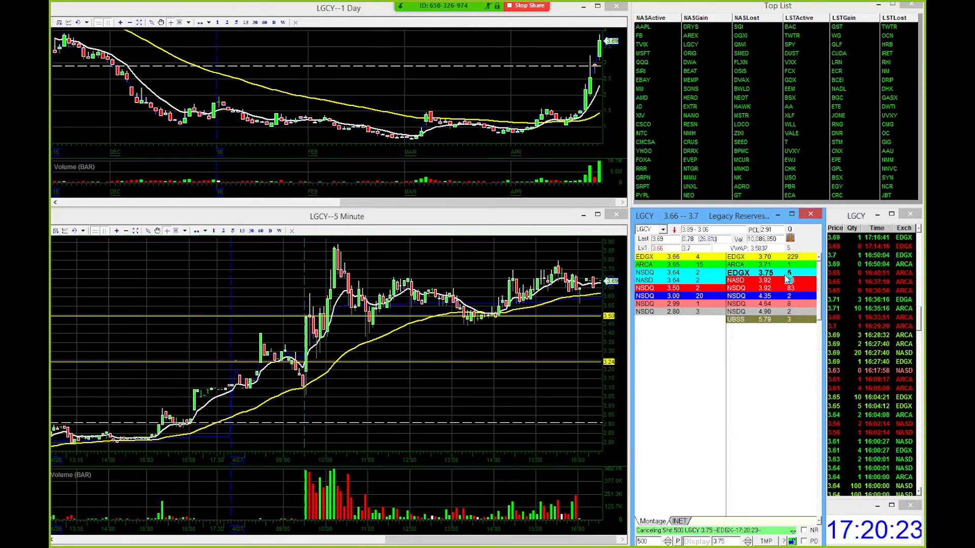
Step: Place a hotkey buy order for 500 LGCY shares at 3.62, below the bid, and cancel it
key("F1")
key("Return")
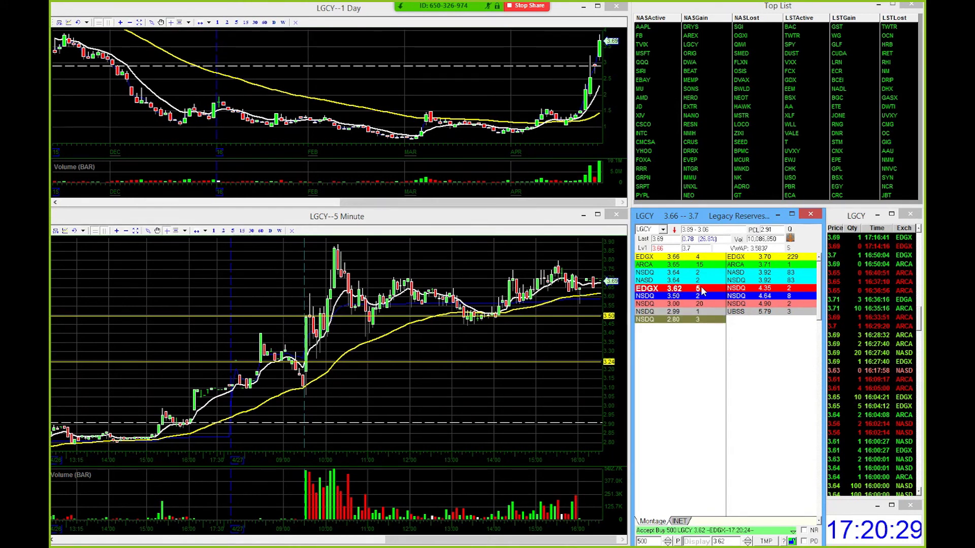
key("Escape")
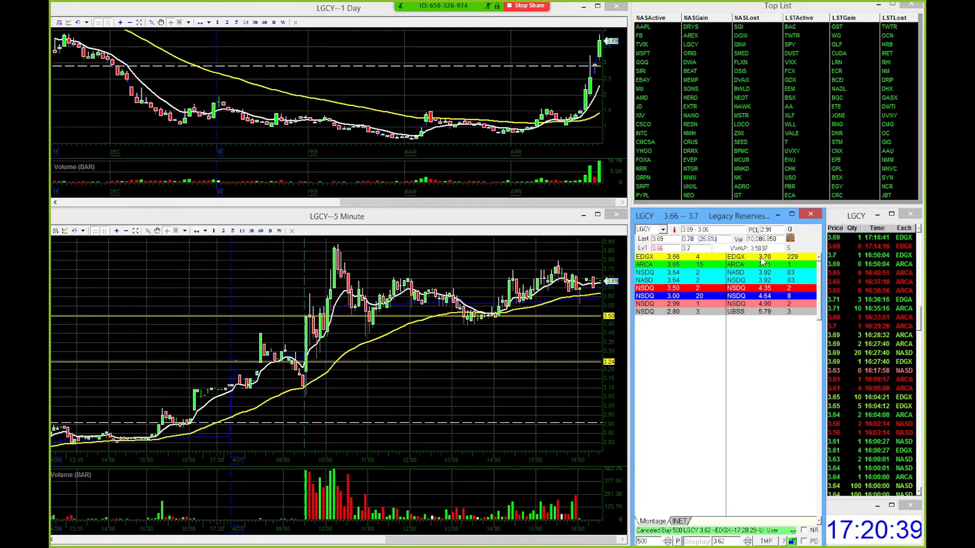
Step: Prepare a hotkey buy order for 500 LGCY shares with the price raised to the 3.70 ask
left_click(749, 281)
key("F1")
key("Up")
key("Up")
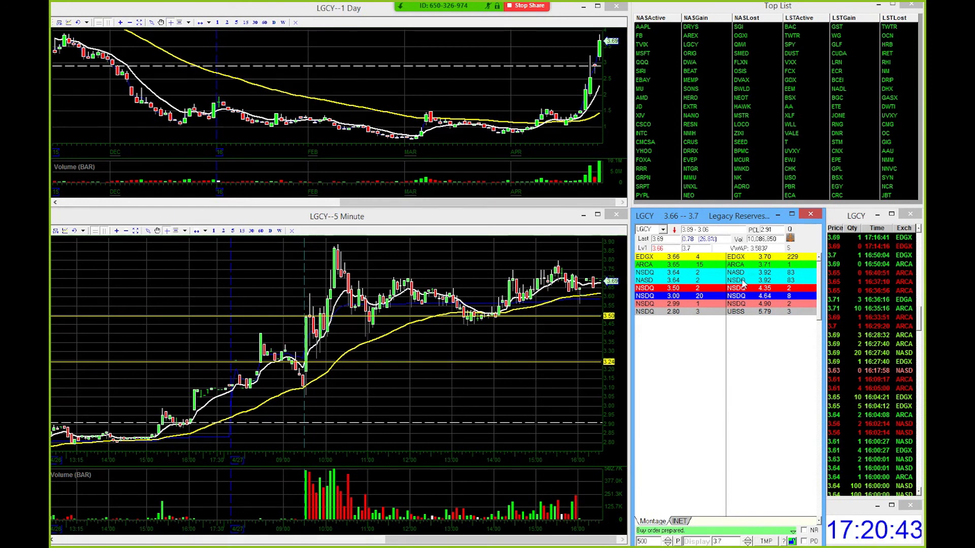